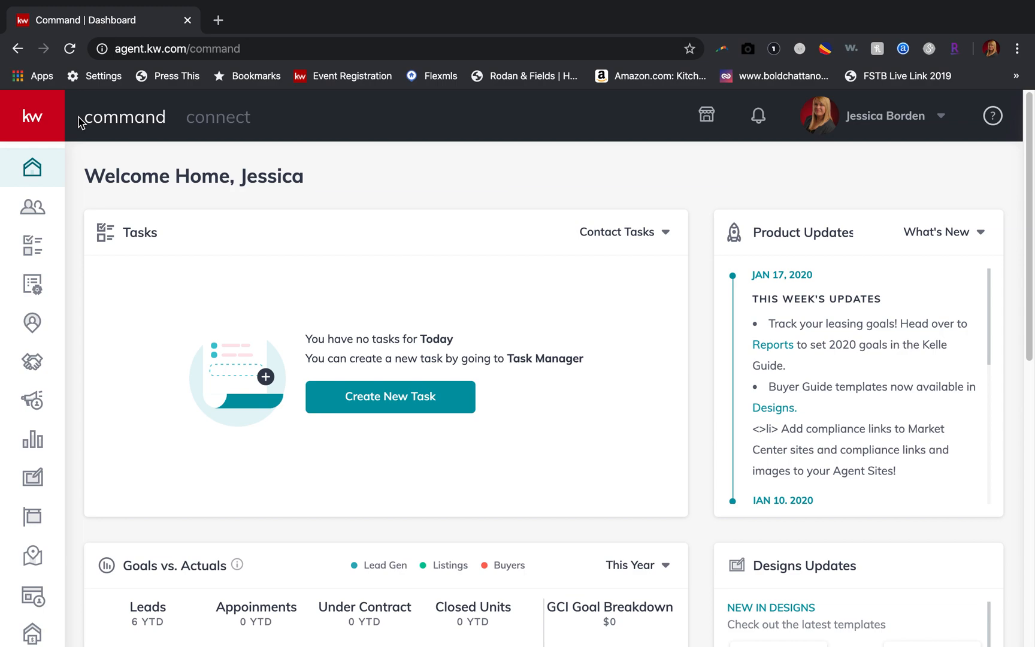
Expand the sidebar to show all section names and go to Designs
{"action": "left_click", "coordinate": [40, 123]}
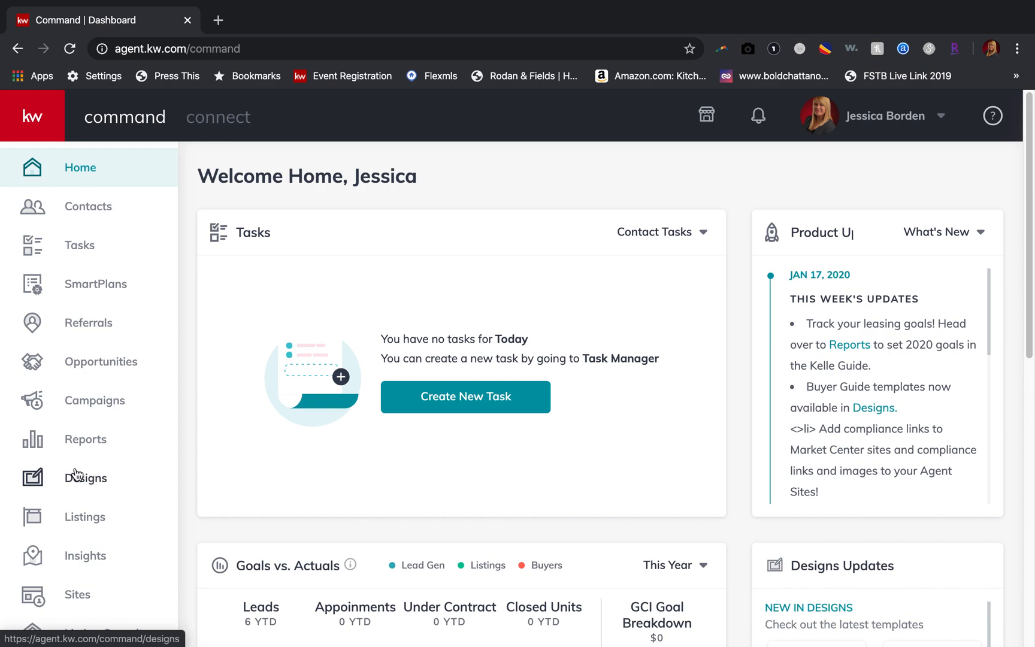
{"action": "left_click", "coordinate": [73, 482]}
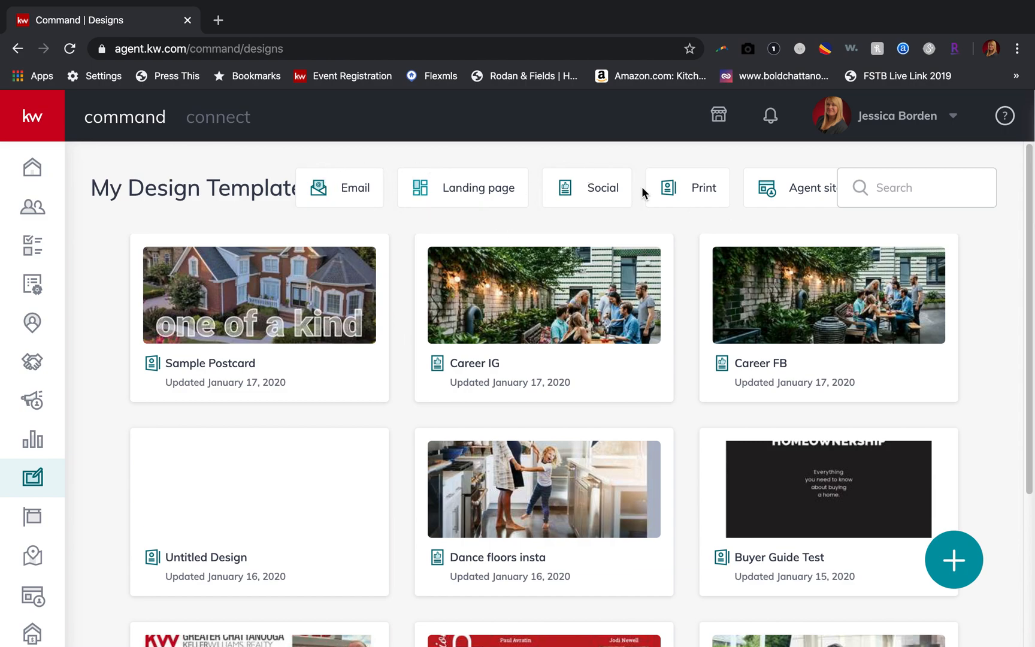
Filter the templates to Social, listing Career IG, Career FB and Dance floors insta
{"action": "left_click", "coordinate": [587, 200]}
{"action": "scroll", "coordinate": [539, 349], "scroll_direction": "down", "scroll_amount": 3}
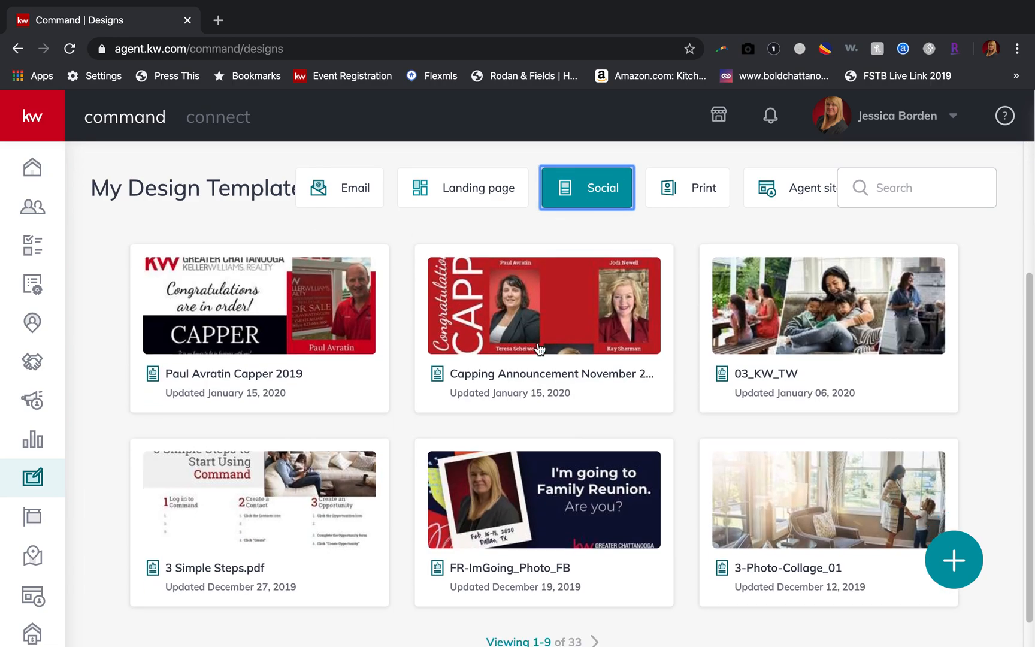
{"action": "scroll", "coordinate": [539, 350], "scroll_direction": "up", "scroll_amount": 4}
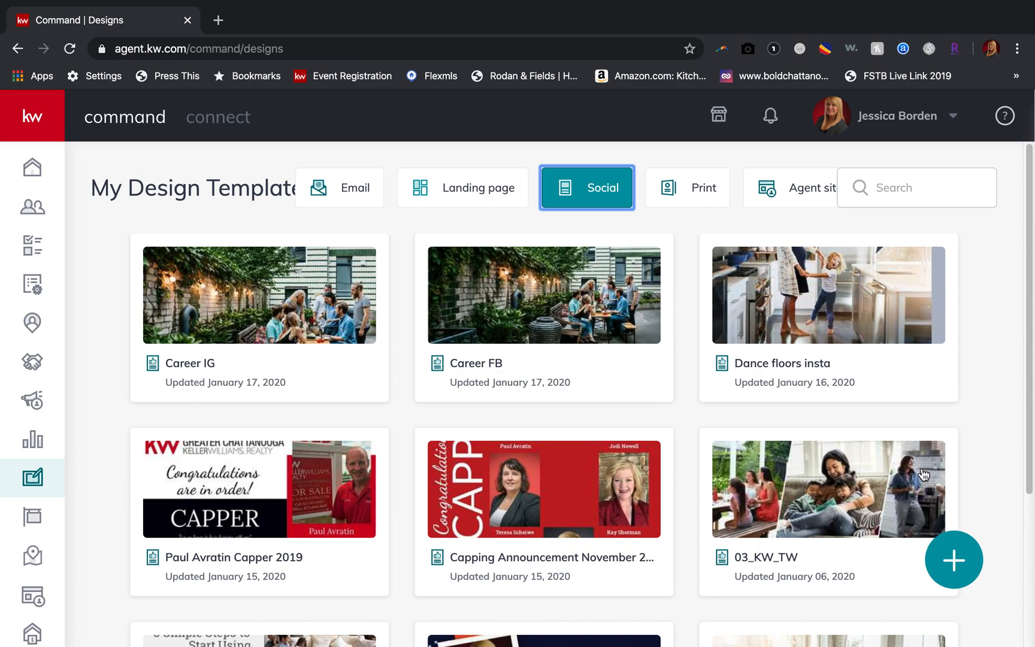
Begin a new design in Create Design with Social as its type
{"action": "left_click", "coordinate": [953, 566]}
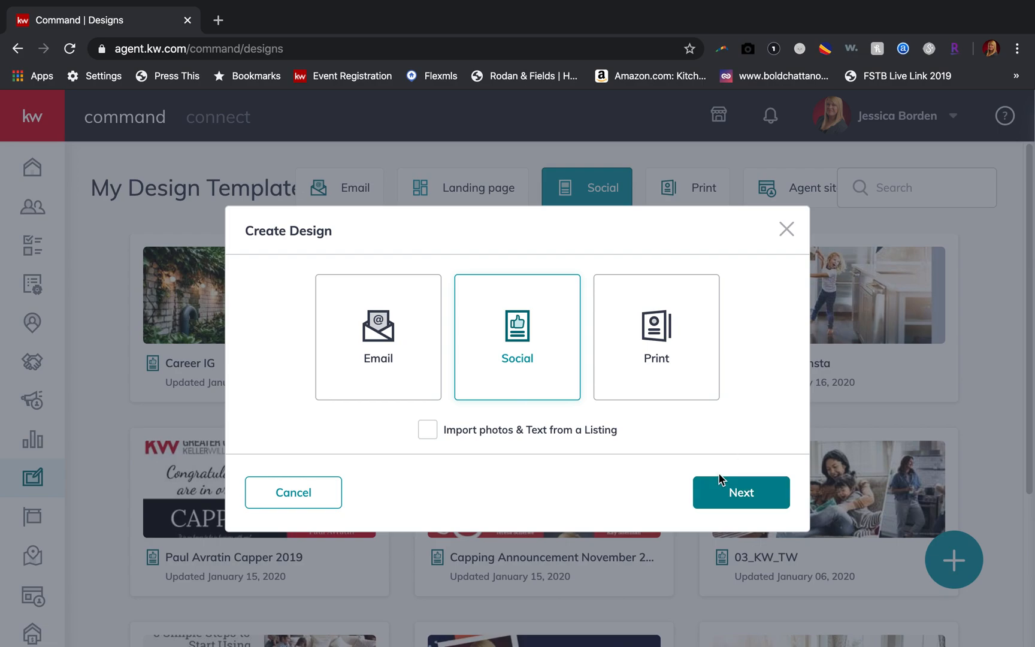
Continue the Social design and log in to Keller Williams with the corrected username
{"action": "left_click", "coordinate": [735, 490]}
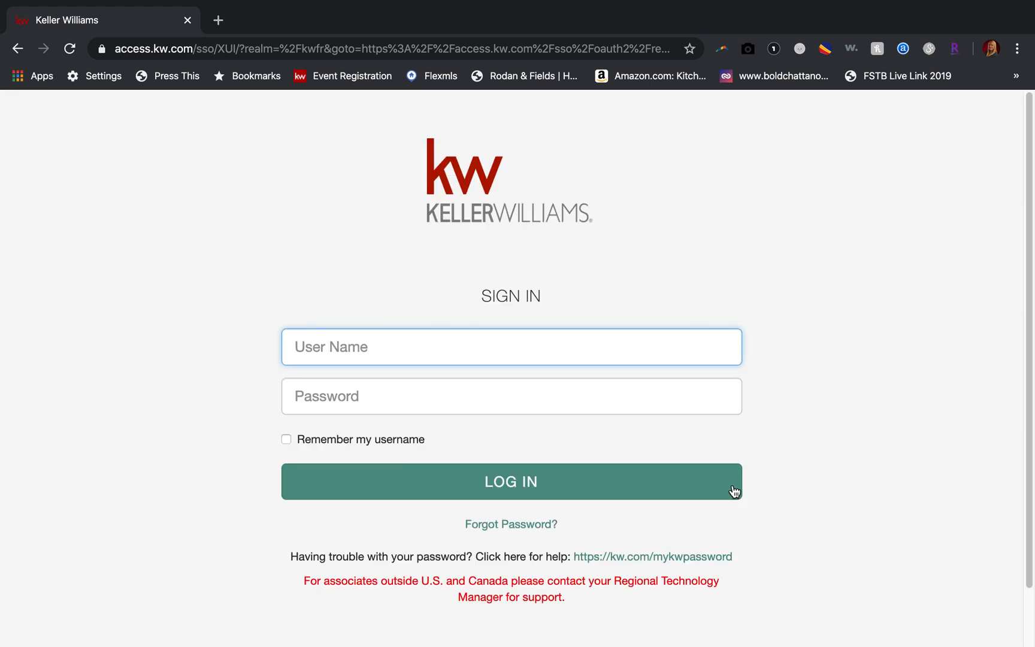
{"action": "type", "text": "2JBorden"}
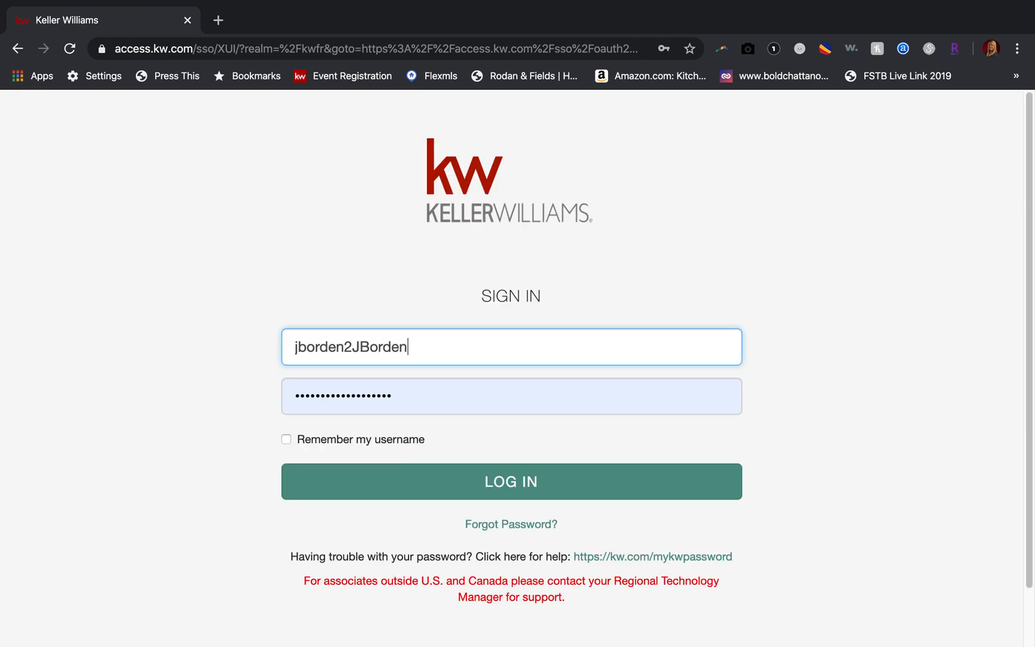
{"action": "key", "text": "BackSpace"}
{"action": "key", "text": "BackSpace"}
{"action": "key", "text": "BackSpace"}
{"action": "key", "text": "BackSpace"}
{"action": "key", "text": "BackSpace"}
{"action": "key", "text": "BackSpace"}
{"action": "key", "text": "BackSpace"}
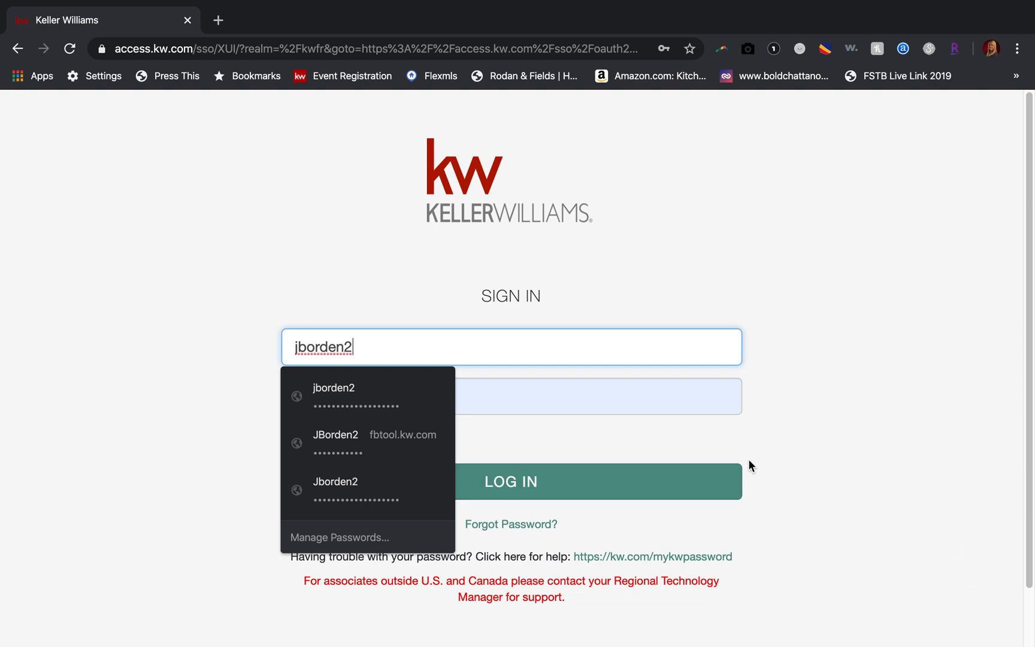
{"action": "left_click", "coordinate": [748, 461]}
{"action": "left_click", "coordinate": [590, 478]}
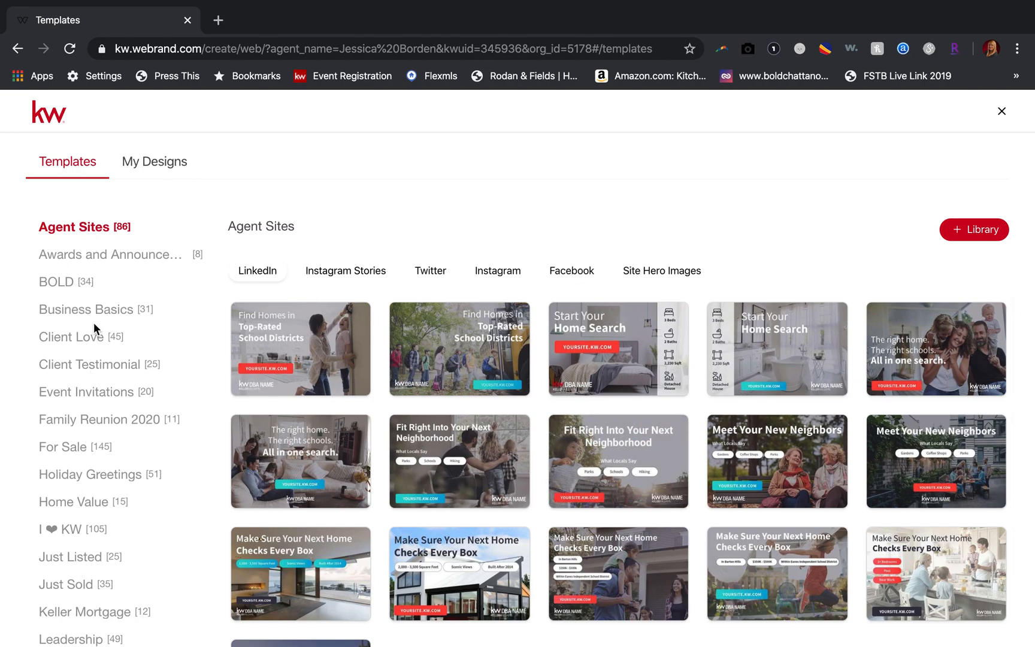
Browse the template categories and bring up the Home Value templates
{"action": "scroll", "coordinate": [95, 328], "scroll_direction": "down", "scroll_amount": 3}
{"action": "scroll", "coordinate": [95, 328], "scroll_direction": "up", "scroll_amount": 3}
{"action": "scroll", "coordinate": [54, 377], "scroll_direction": "down", "scroll_amount": 2}
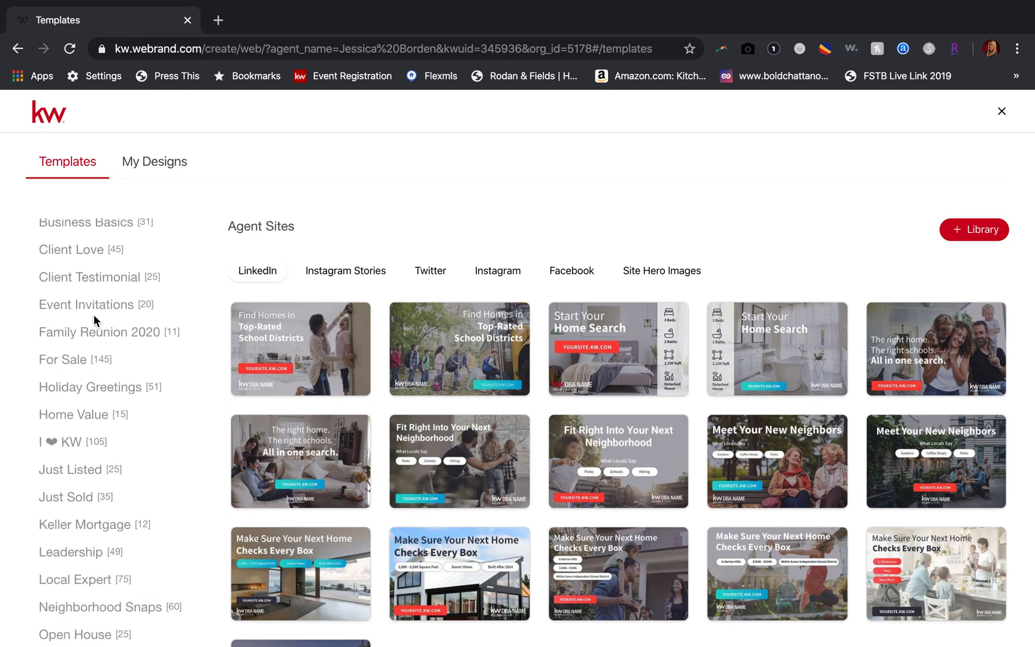
{"action": "left_click", "coordinate": [85, 281]}
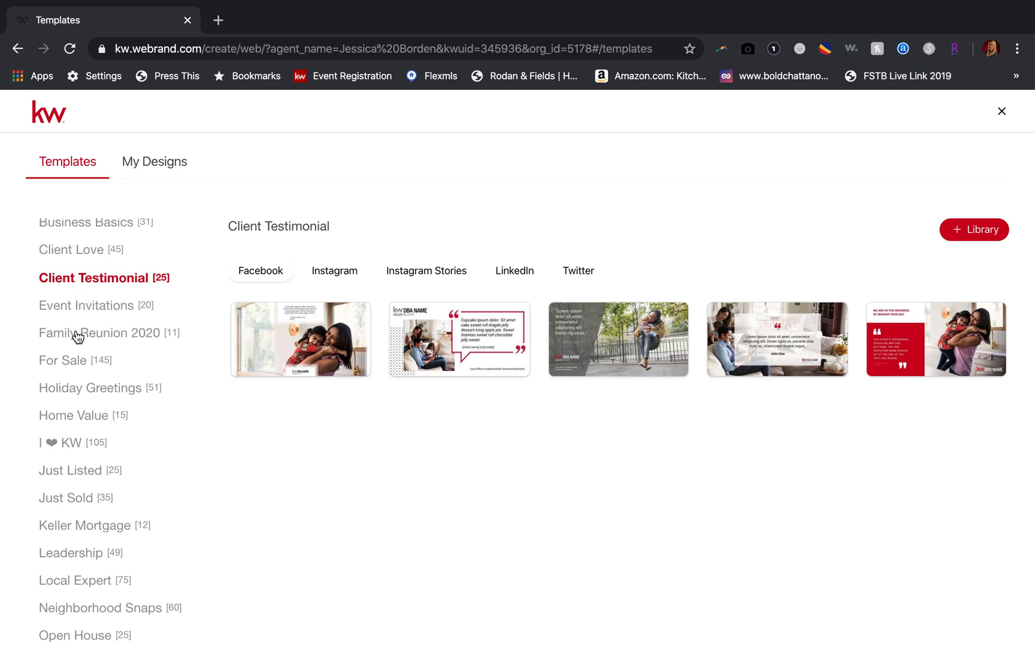
{"action": "left_click", "coordinate": [69, 359]}
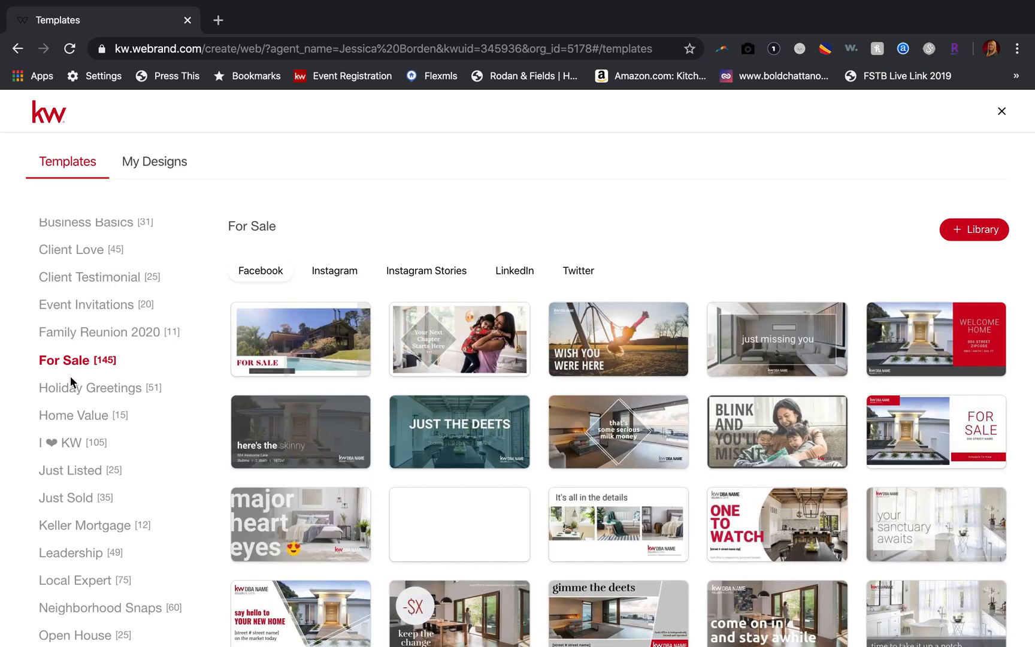
{"action": "left_click", "coordinate": [74, 388]}
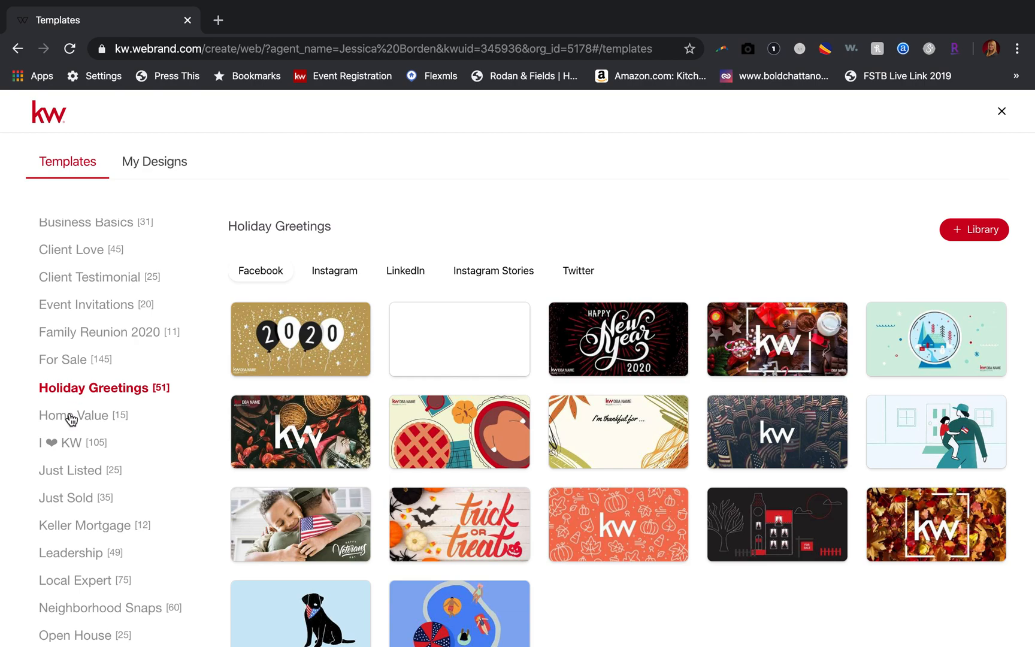
{"action": "left_click", "coordinate": [70, 415]}
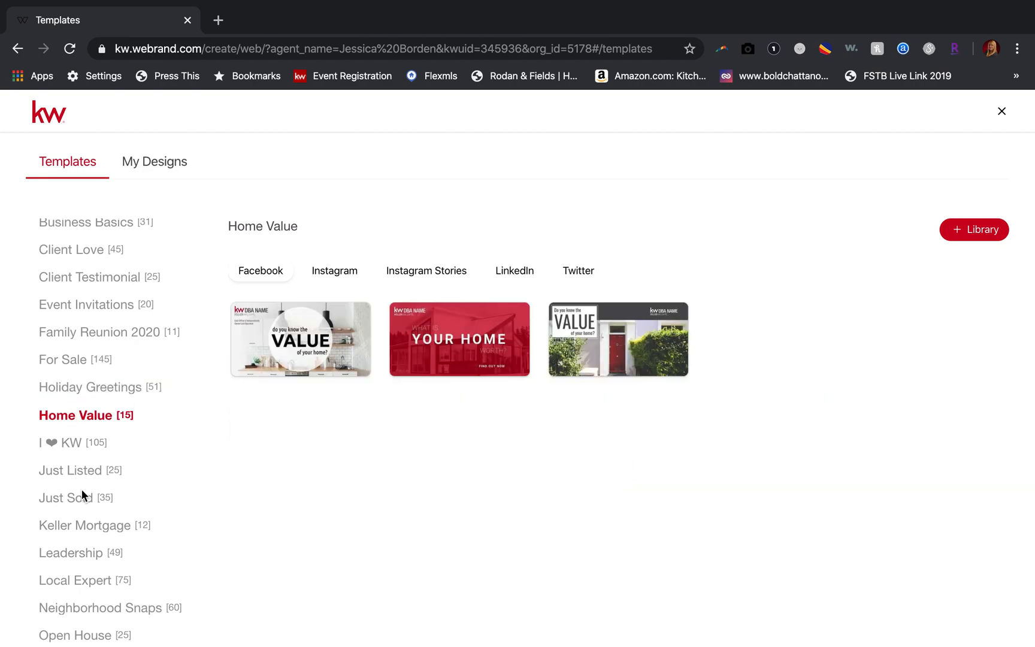
Start a design from the 02_HomeValue_FB kitchen-background Facebook template
{"action": "scroll", "coordinate": [86, 564], "scroll_direction": "down", "scroll_amount": 3}
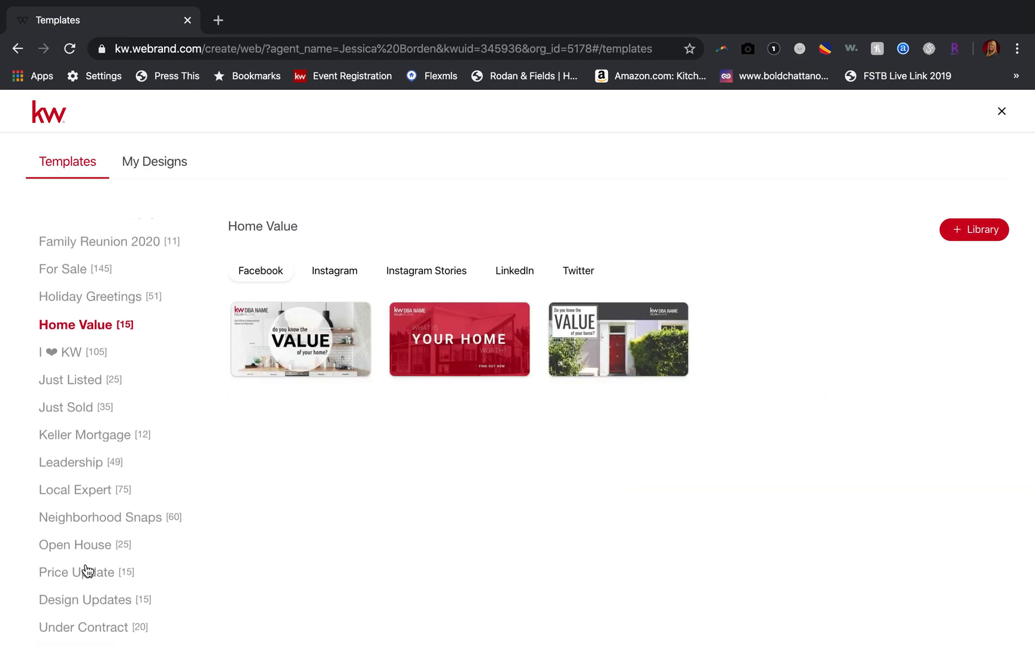
{"action": "scroll", "coordinate": [87, 570], "scroll_direction": "up", "scroll_amount": 5}
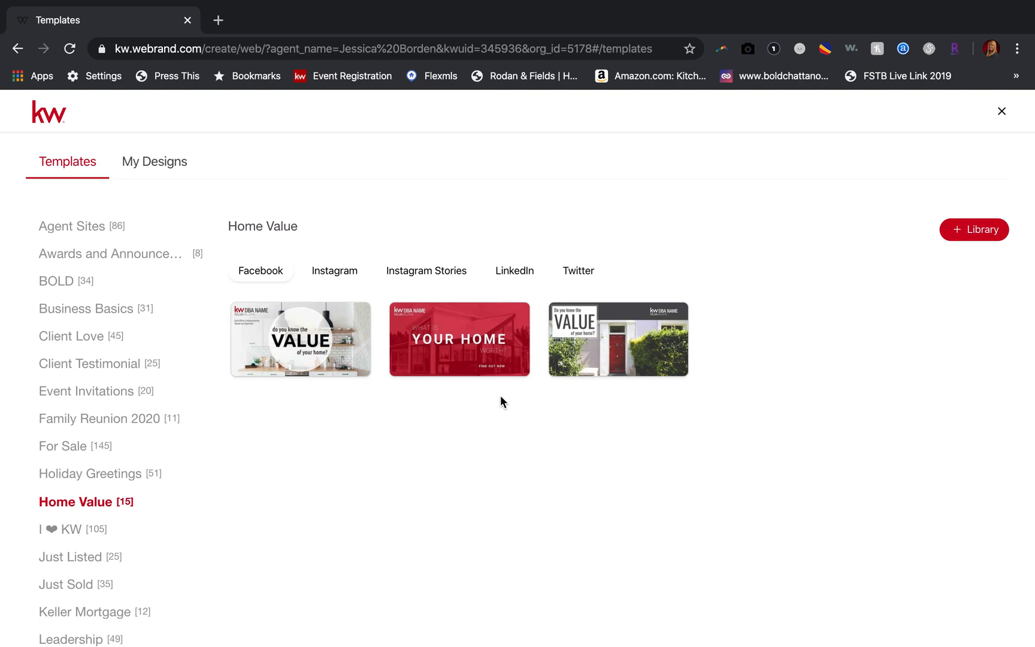
{"action": "mouse_move", "coordinate": [331, 328]}
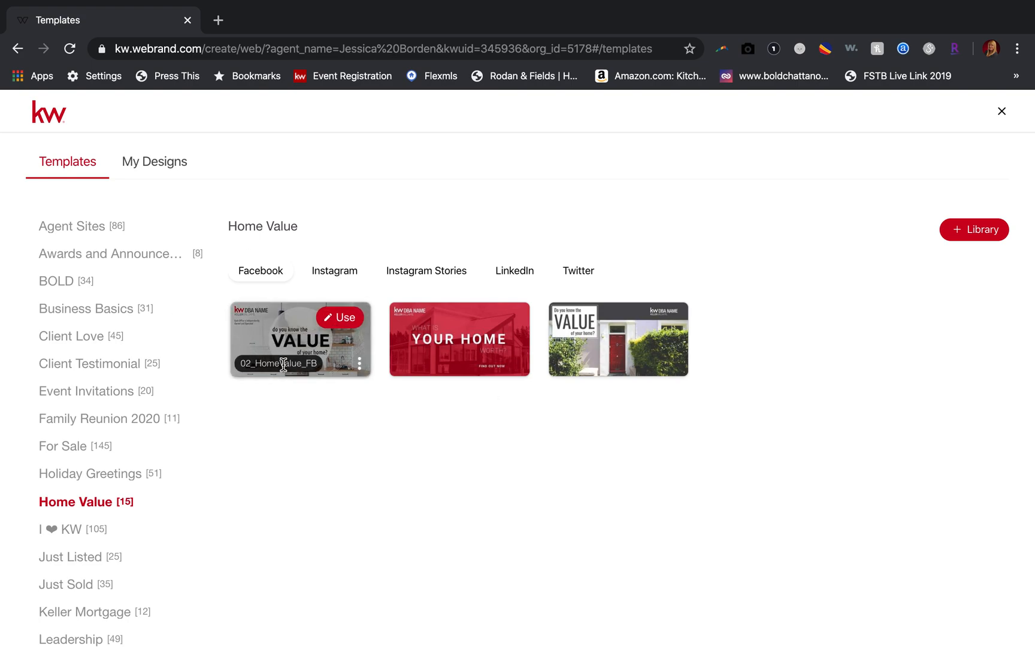
{"action": "left_click", "coordinate": [337, 320]}
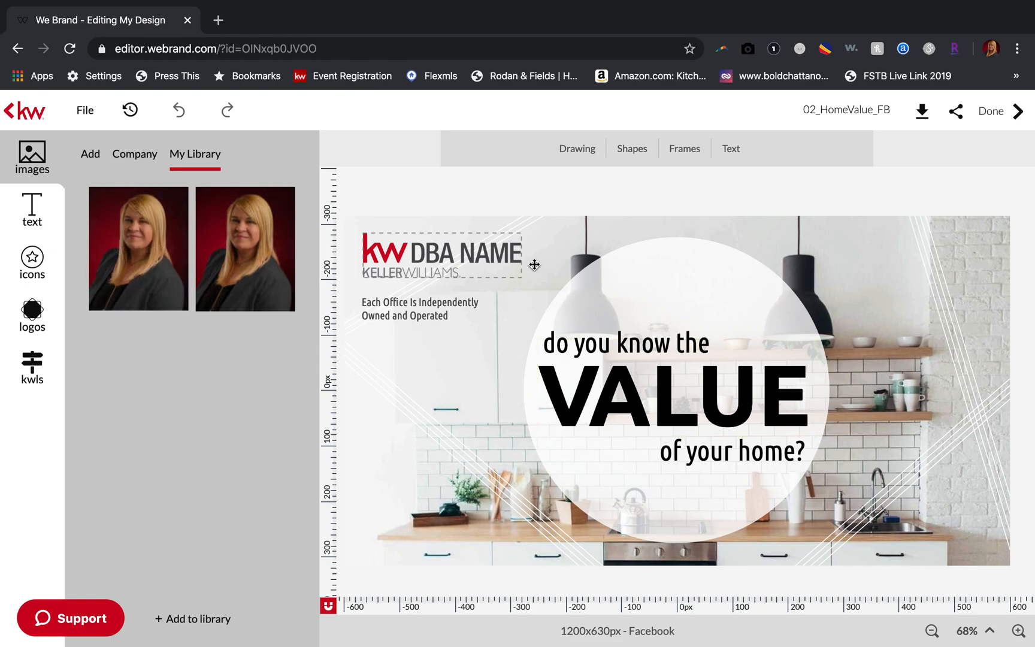
Inspect the headline texts and kw DBA NAME logo, then display the logo library
{"action": "left_click", "coordinate": [730, 428]}
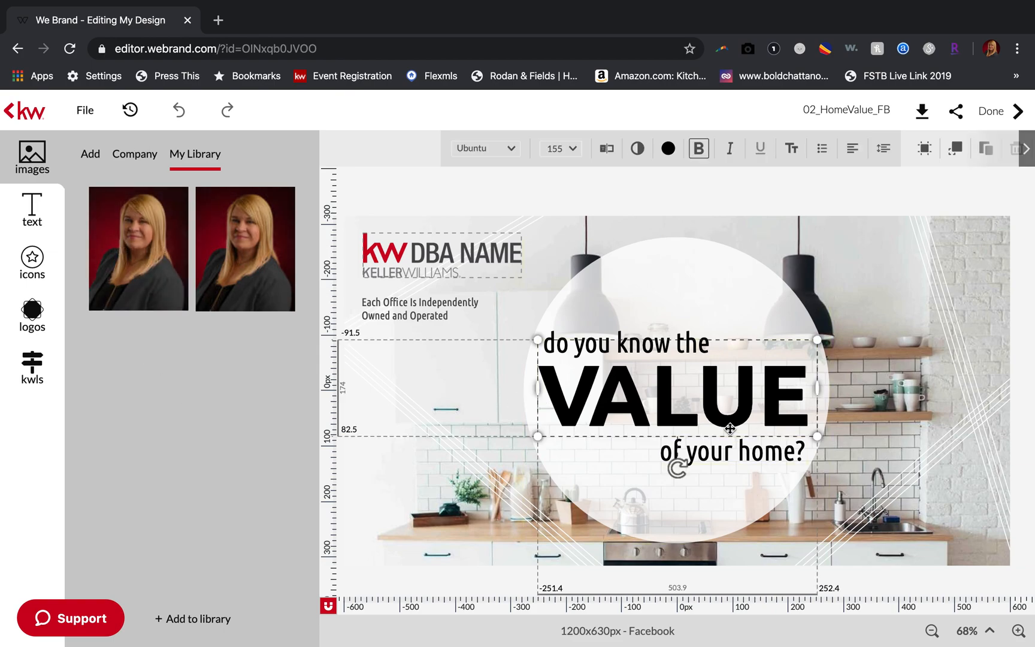
{"action": "left_click", "coordinate": [734, 454]}
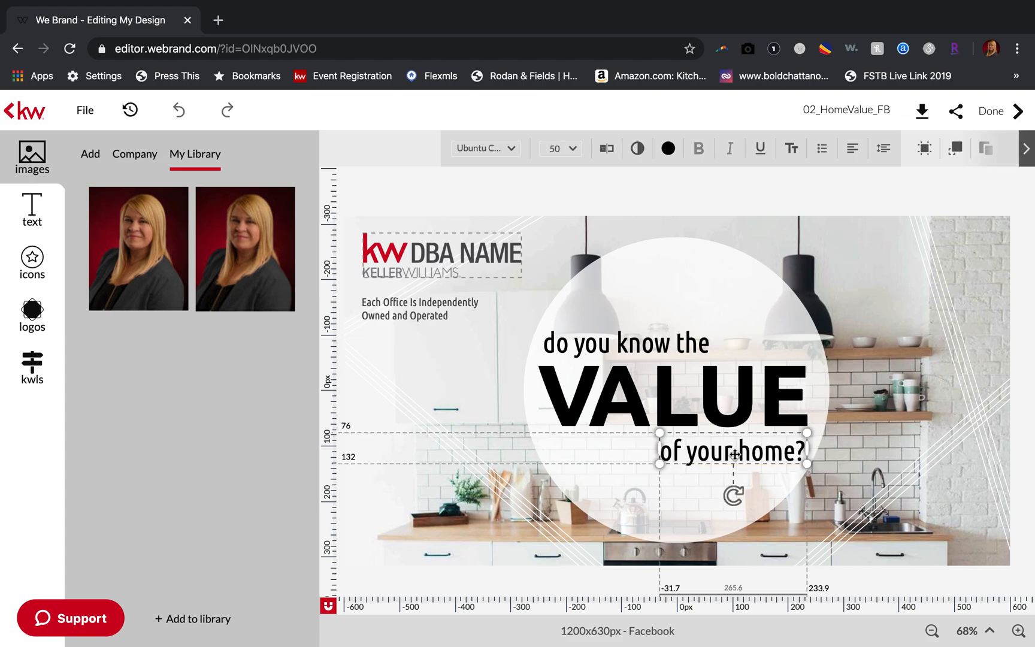
{"action": "left_click", "coordinate": [547, 342]}
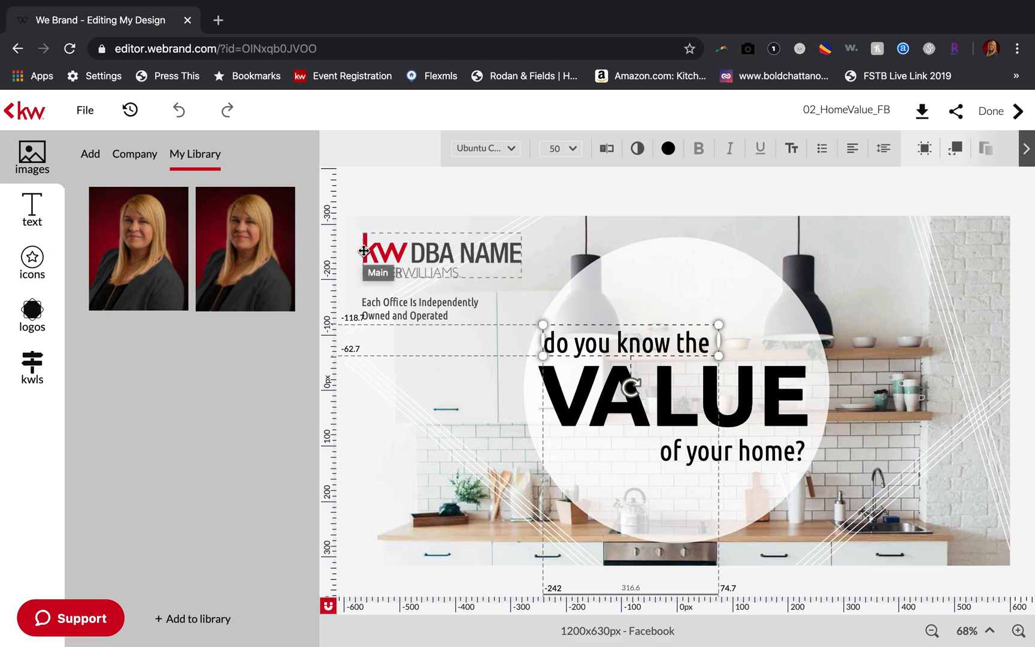
{"action": "left_click", "coordinate": [424, 262]}
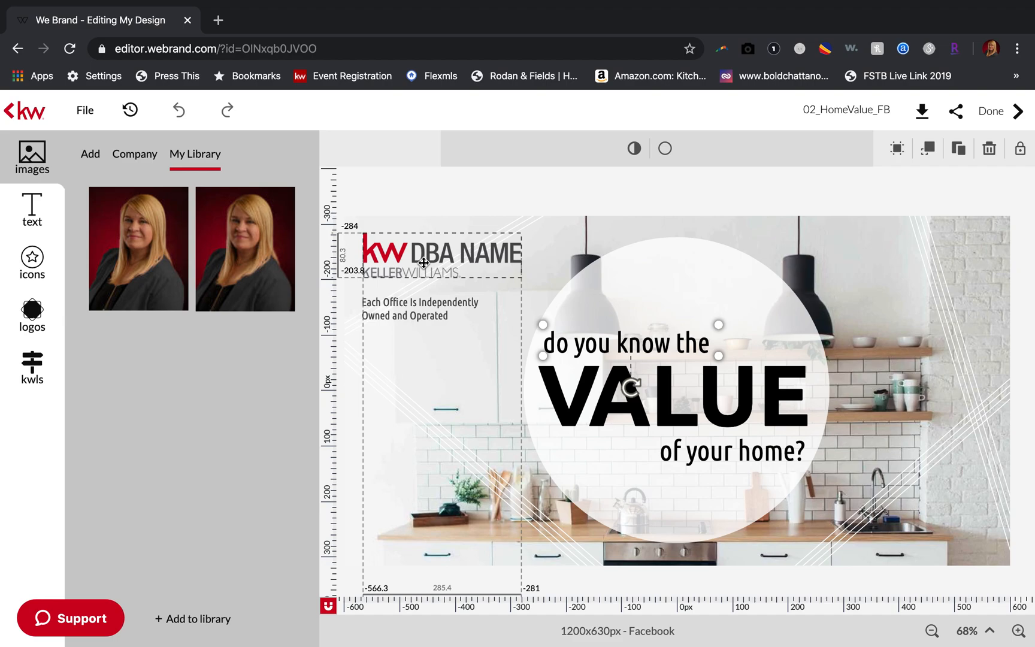
{"action": "left_click", "coordinate": [32, 308]}
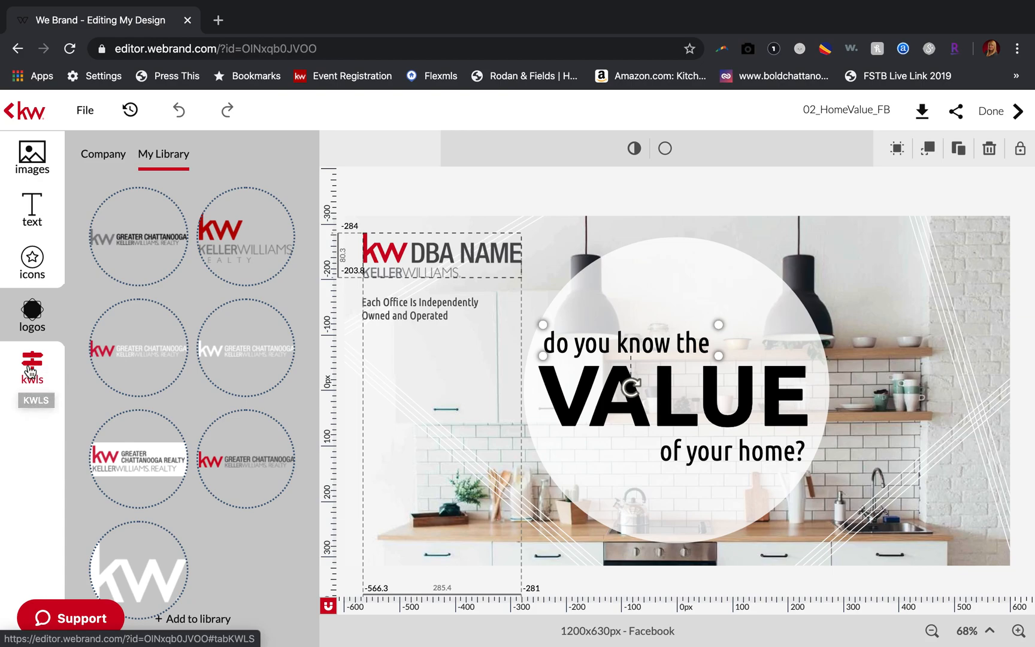
Open the Add Your Logos dialog via '+ Add to library' in My Library
{"action": "mouse_move", "coordinate": [275, 273]}
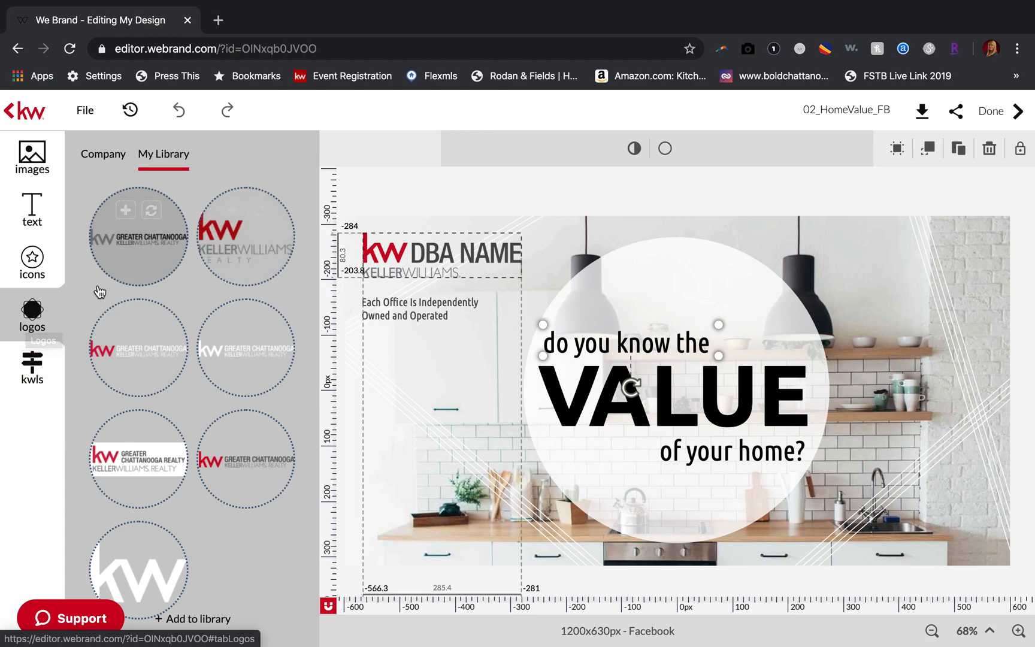
{"action": "mouse_move", "coordinate": [136, 469]}
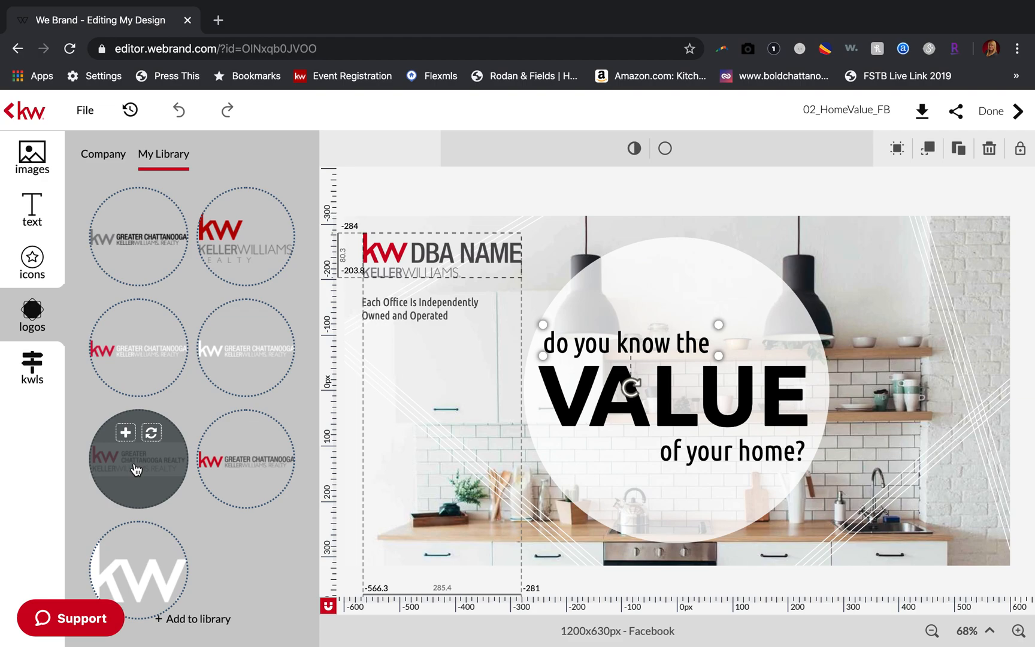
{"action": "left_click", "coordinate": [204, 622]}
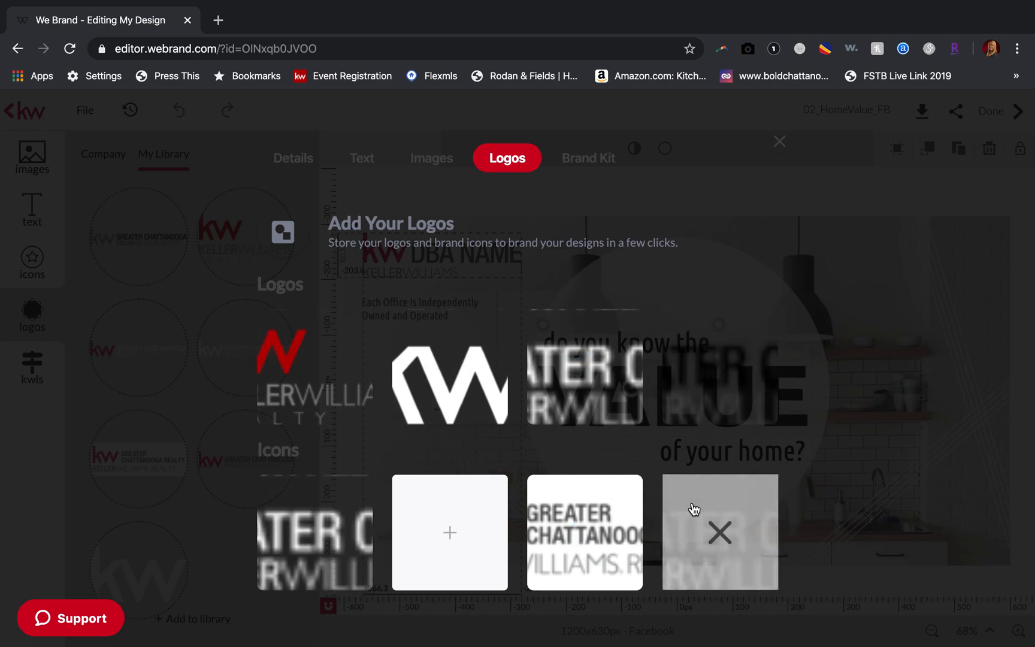
Close the Add Your Logos dialog without uploading anything
{"action": "left_click", "coordinate": [781, 142]}
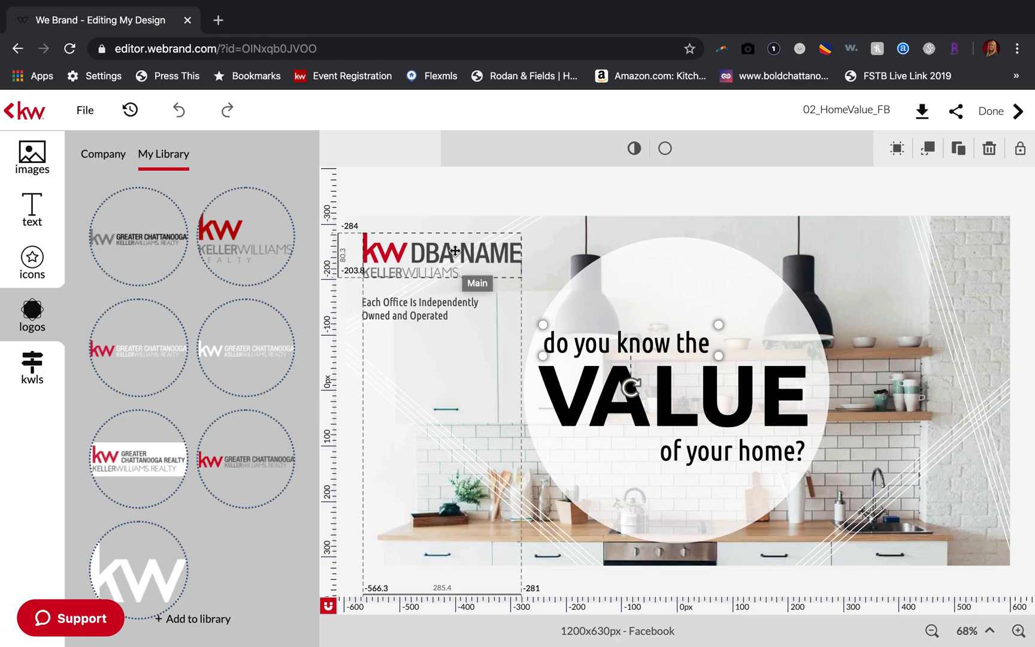
Replace the DBA NAME logo with Greater Chattanooga, enlarged to about 415 wide at top left
{"action": "mouse_move", "coordinate": [243, 434]}
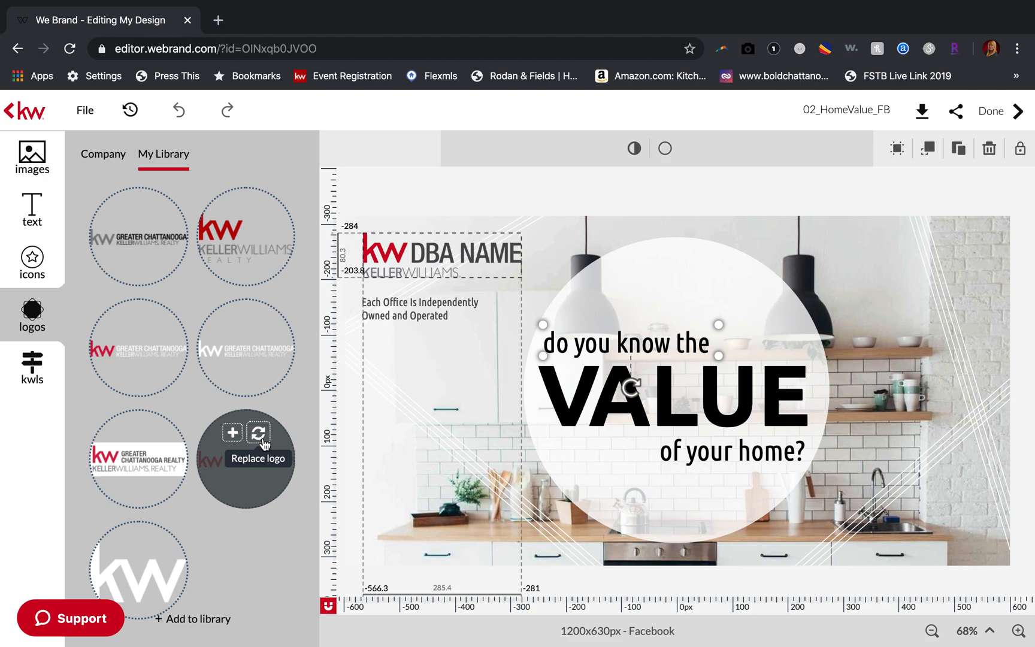
{"action": "left_click", "coordinate": [263, 443]}
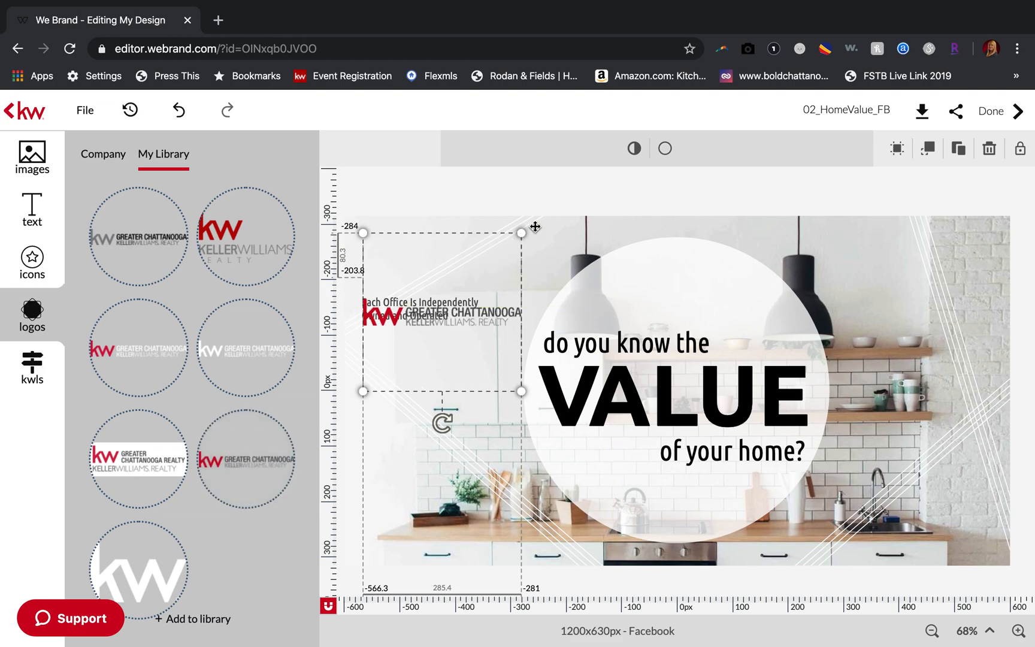
{"action": "left_click_drag", "start_coordinate": [523, 232], "coordinate": [617, 160]}
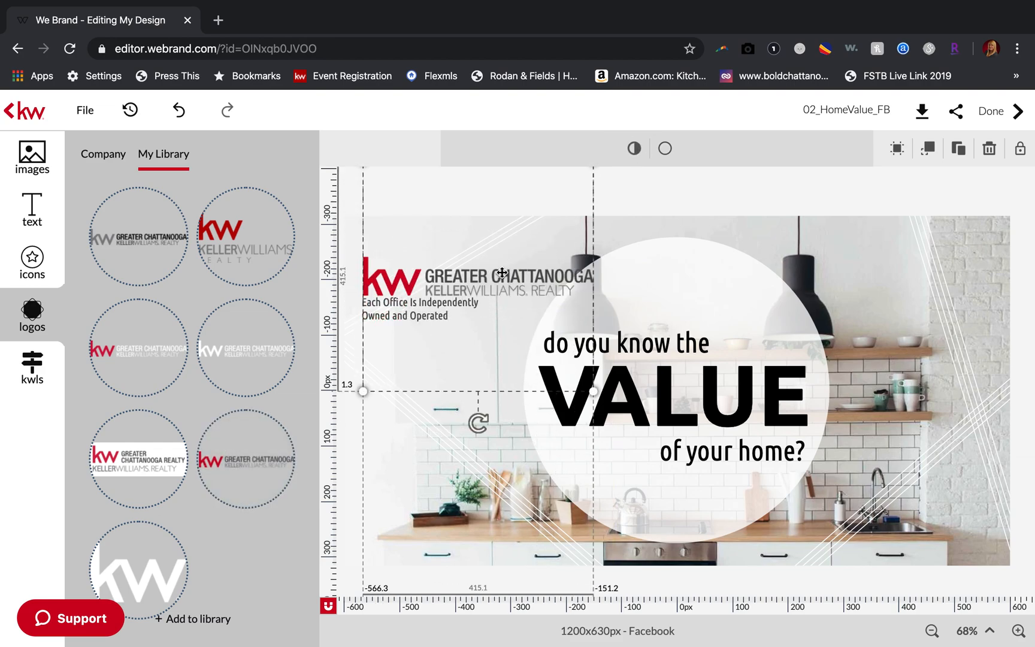
{"action": "left_click_drag", "start_coordinate": [502, 272], "coordinate": [519, 247]}
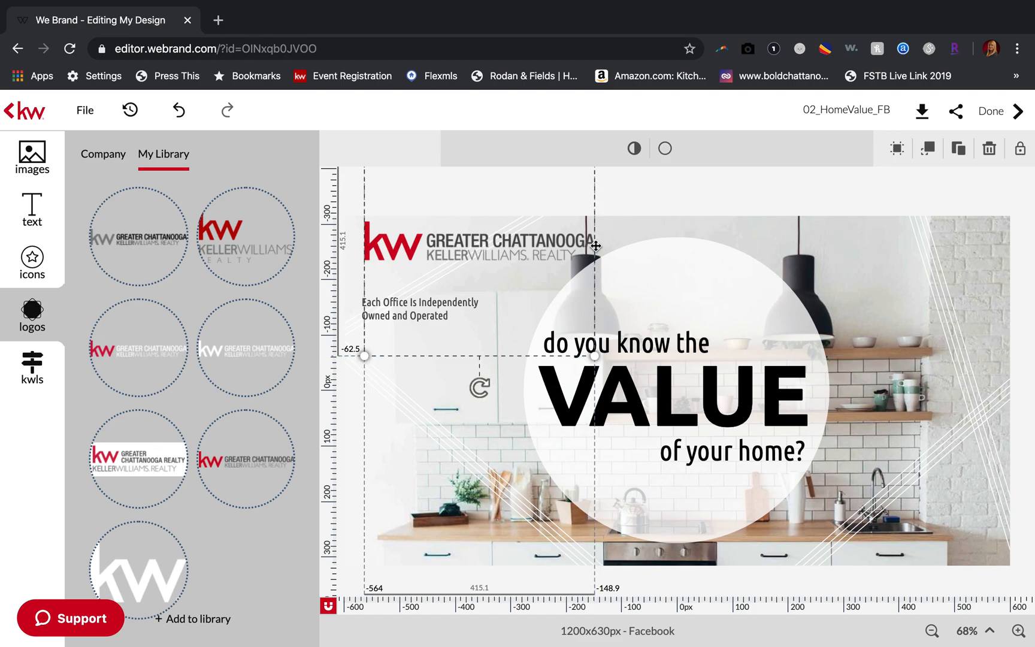
{"action": "left_click", "coordinate": [662, 244]}
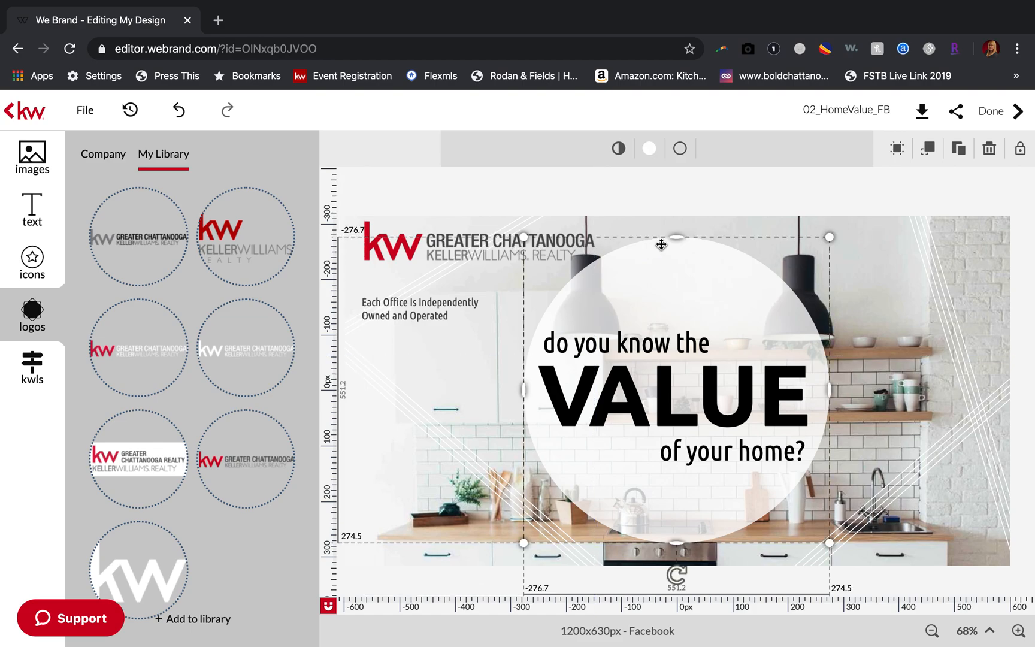
{"action": "left_click", "coordinate": [428, 313]}
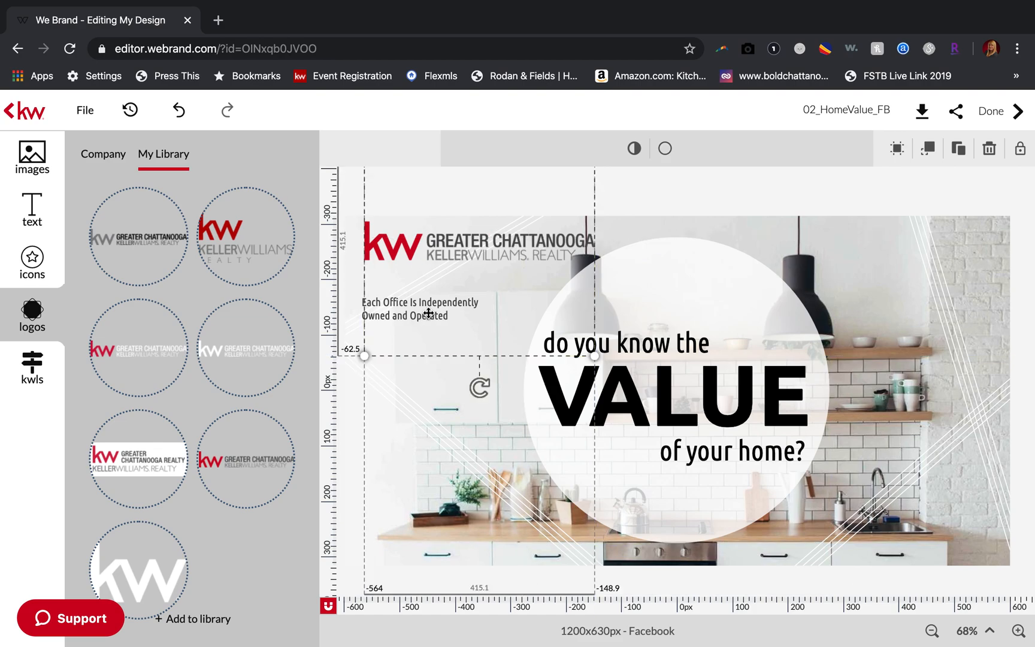
{"action": "left_click_drag", "start_coordinate": [428, 313], "coordinate": [426, 312]}
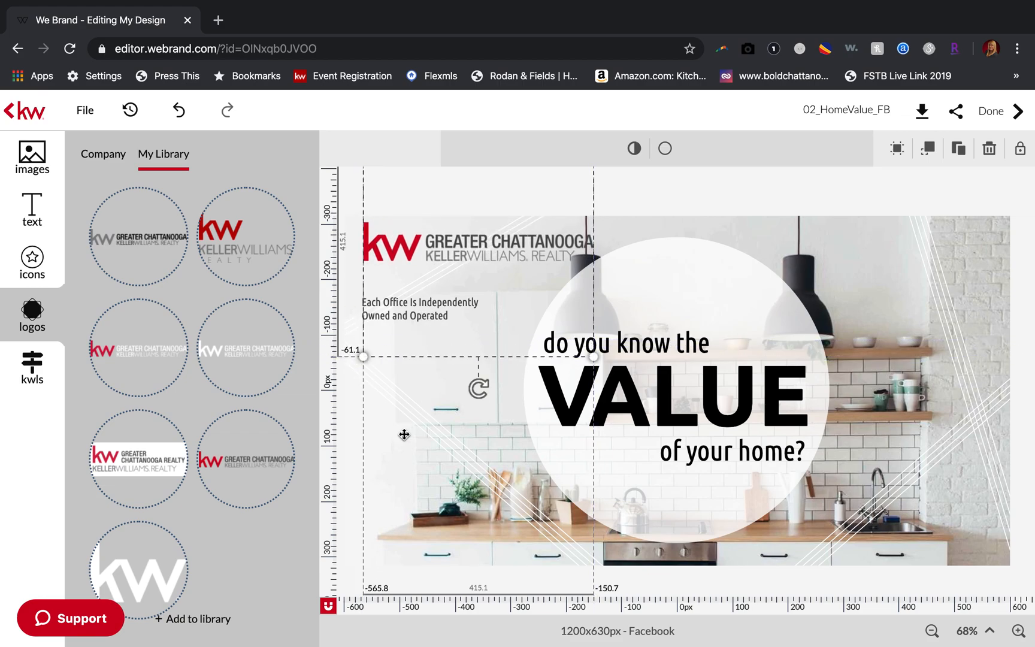
{"action": "left_click", "coordinate": [405, 435]}
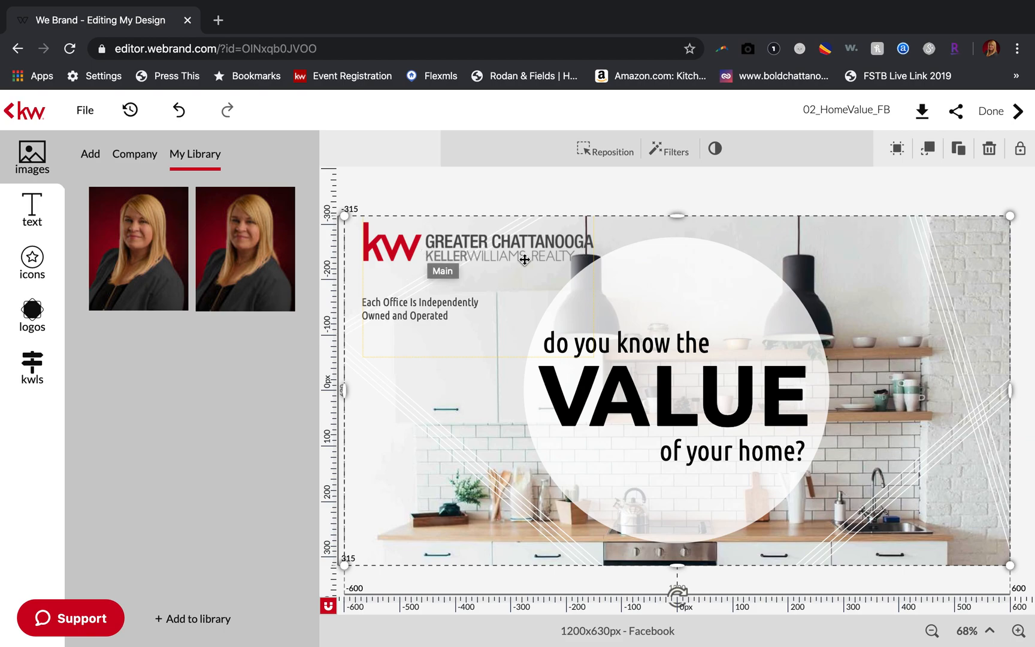
Shrink the Greater Chattanooga logo to about 364 px wide and lower it slightly
{"action": "left_click", "coordinate": [573, 242]}
{"action": "left_click_drag", "start_coordinate": [593, 356], "coordinate": [564, 328]}
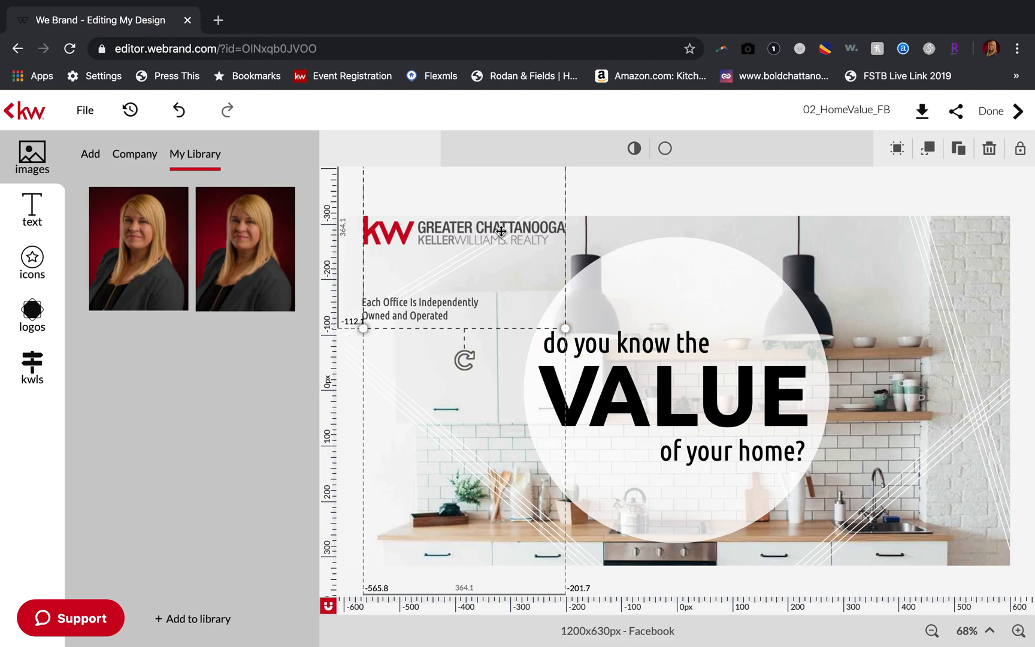
{"action": "left_click_drag", "start_coordinate": [500, 233], "coordinate": [499, 273]}
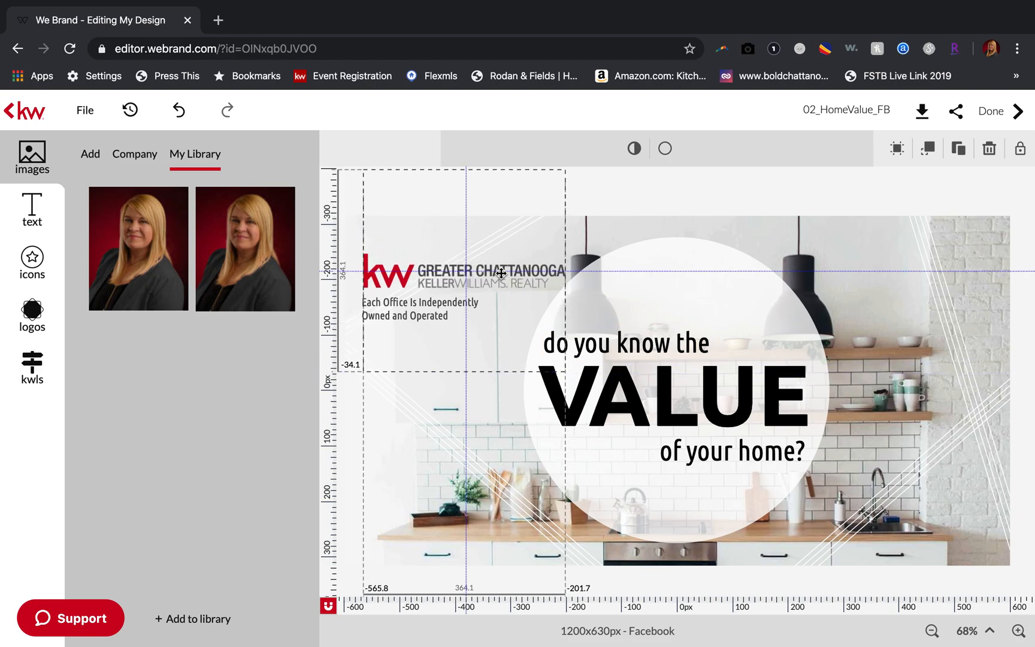
{"action": "left_click", "coordinate": [491, 381]}
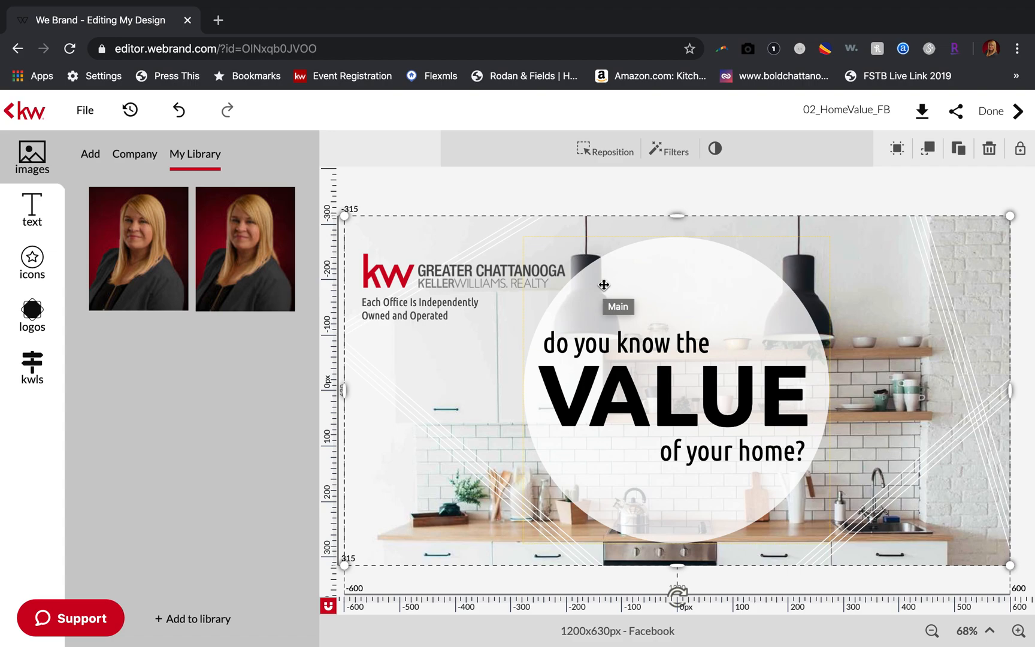
Shift the logo about 60 px right, then select the disclaimer text
{"action": "left_click", "coordinate": [388, 313]}
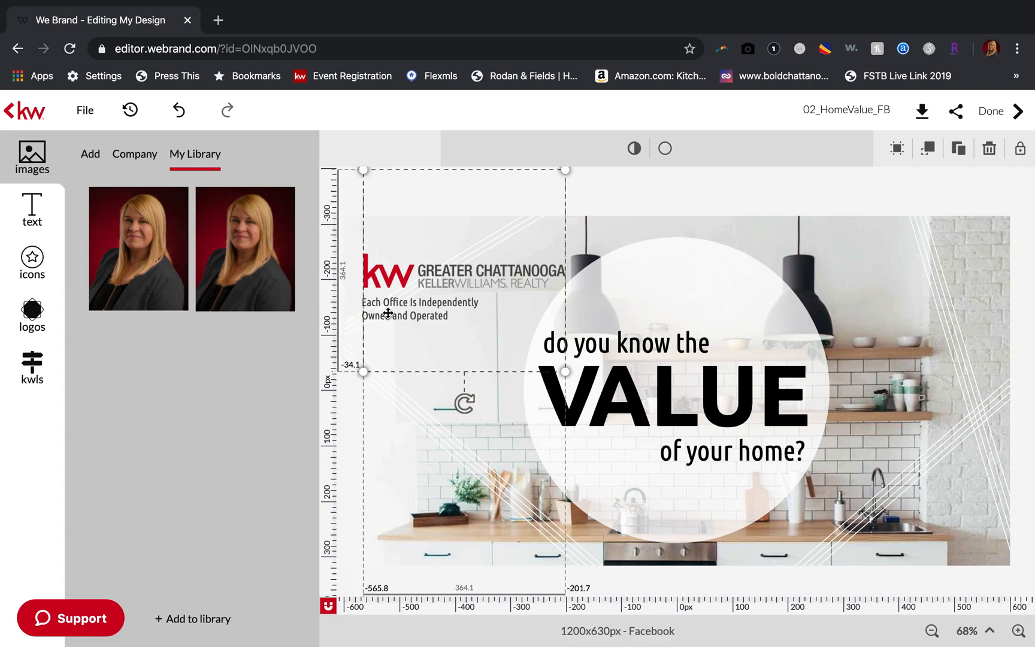
{"action": "left_click_drag", "start_coordinate": [377, 278], "coordinate": [414, 280]}
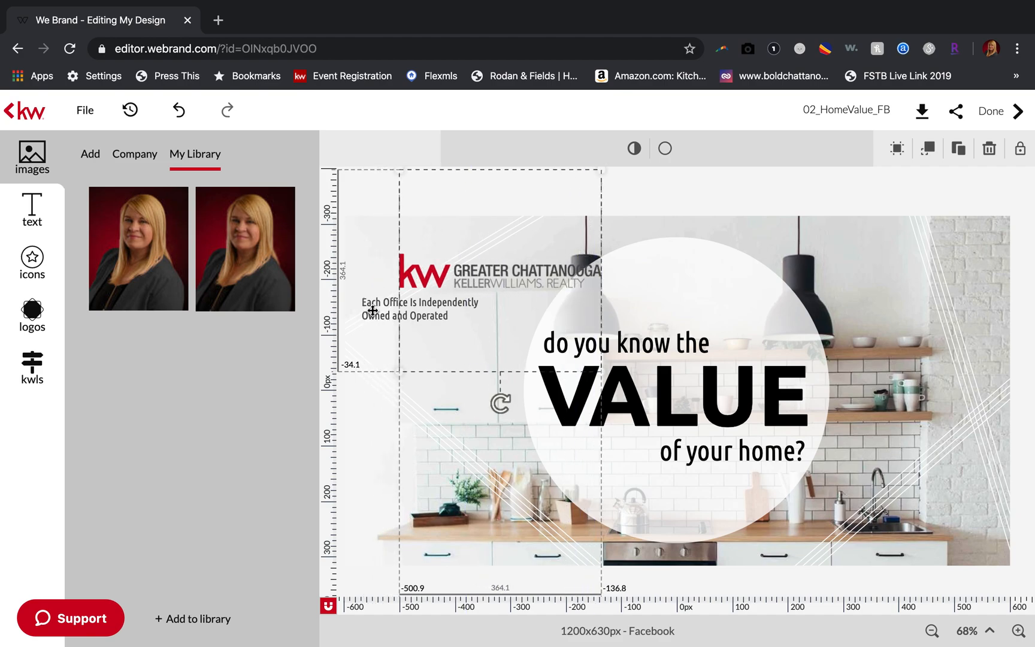
{"action": "left_click", "coordinate": [373, 310]}
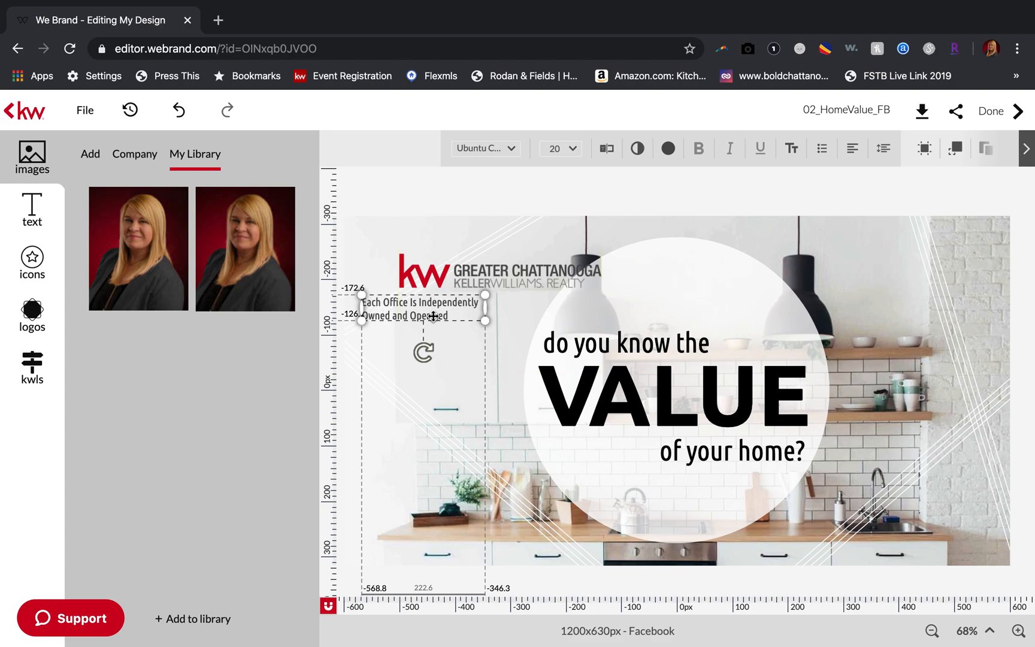
Set the disclaimer text under the logo to 10 pt and widen its text box
{"action": "left_click", "coordinate": [571, 155]}
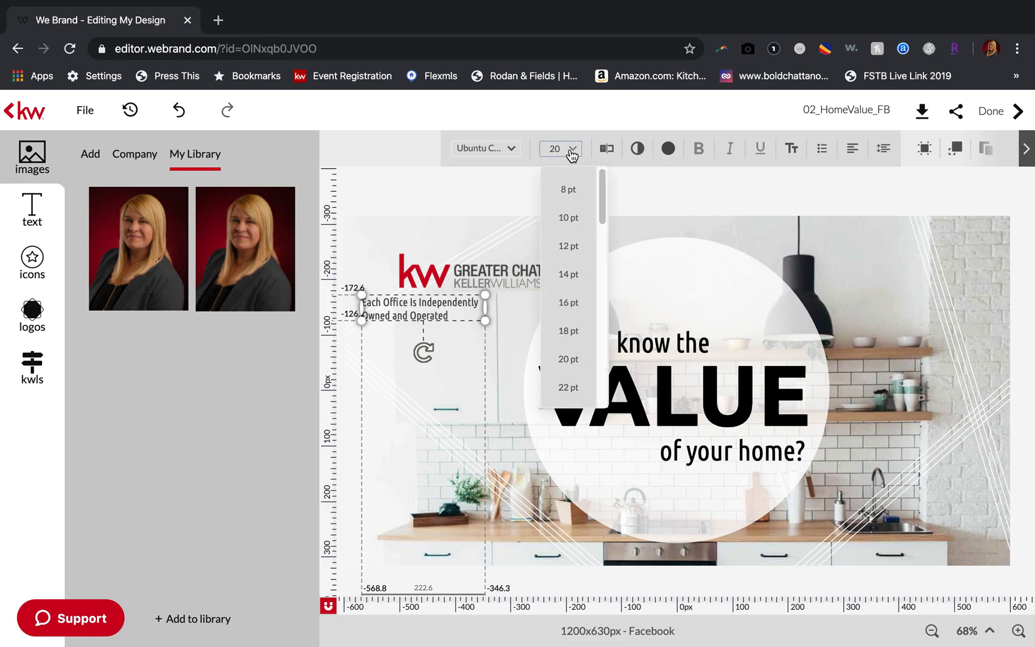
{"action": "left_click", "coordinate": [565, 225]}
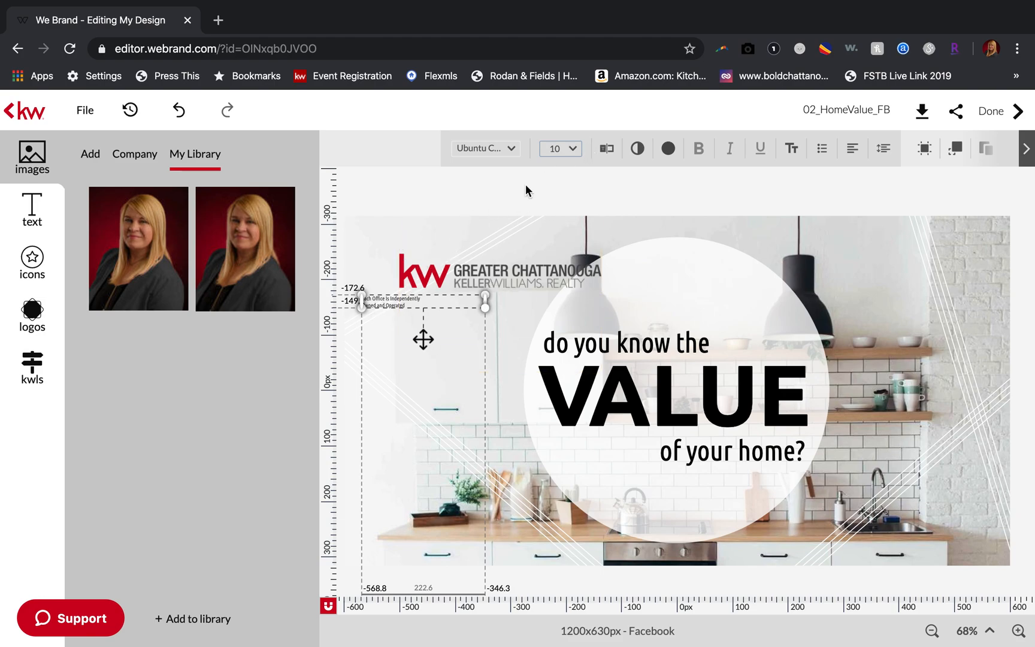
{"action": "left_click", "coordinate": [382, 279]}
{"action": "left_click_drag", "start_coordinate": [490, 298], "coordinate": [536, 299]}
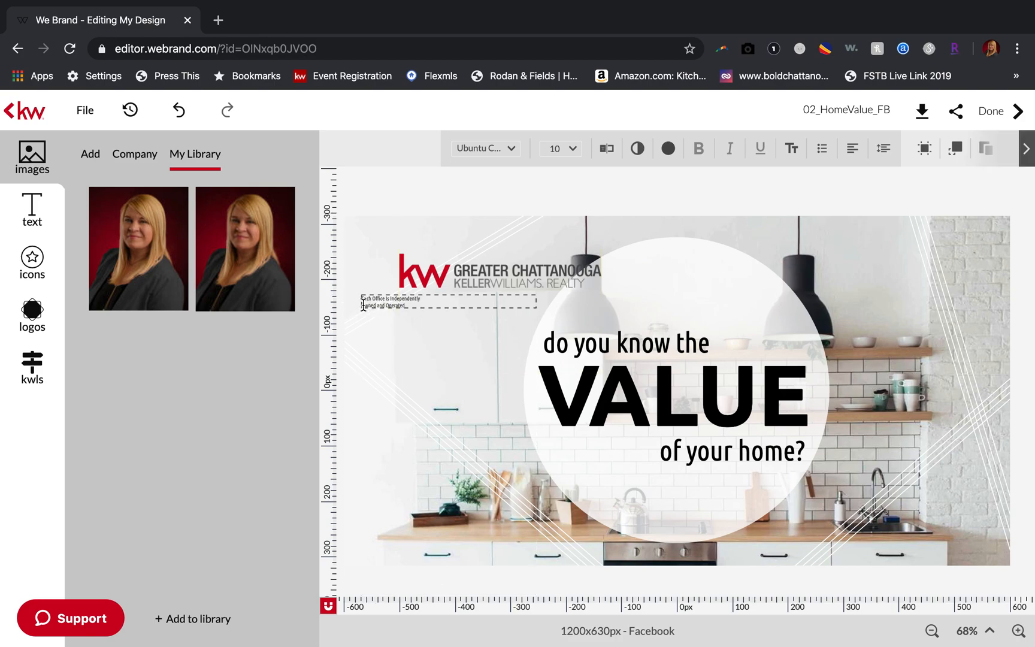
{"action": "left_click", "coordinate": [402, 310]}
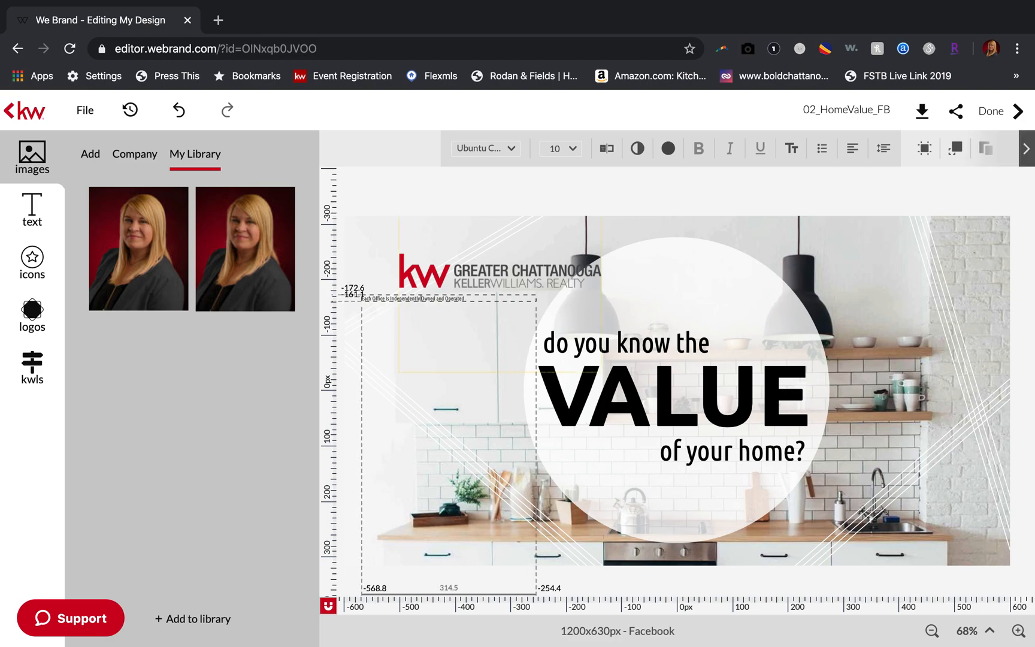
Check the kitchen background's positioning without changing it, then reselect the small disclaimer text
{"action": "left_click", "coordinate": [408, 296]}
{"action": "left_click", "coordinate": [368, 299]}
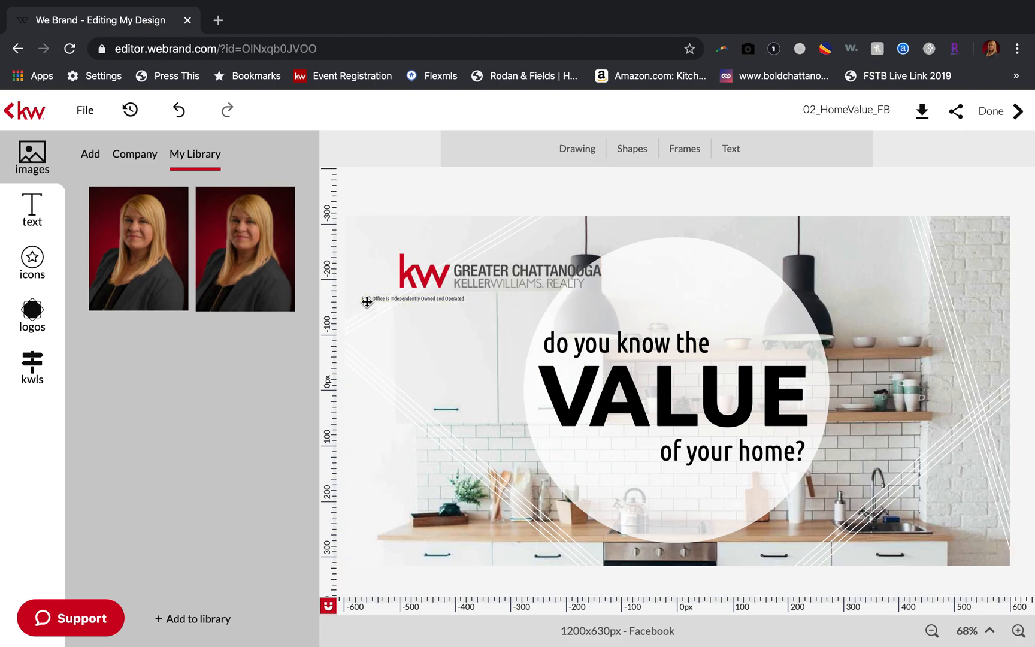
{"action": "double_click", "coordinate": [376, 296]}
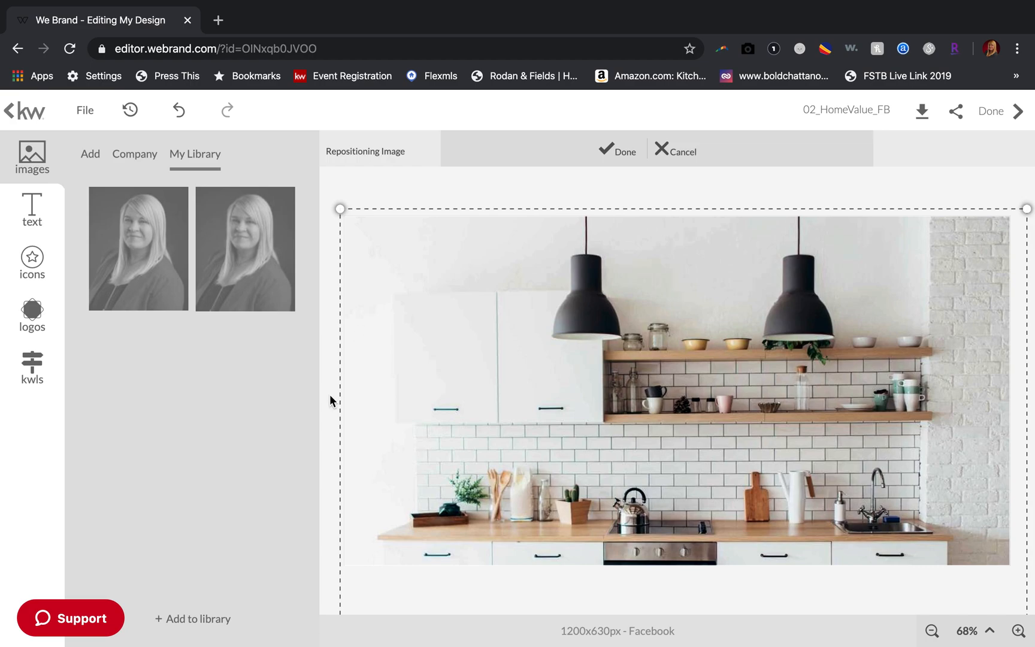
{"action": "left_click", "coordinate": [626, 151]}
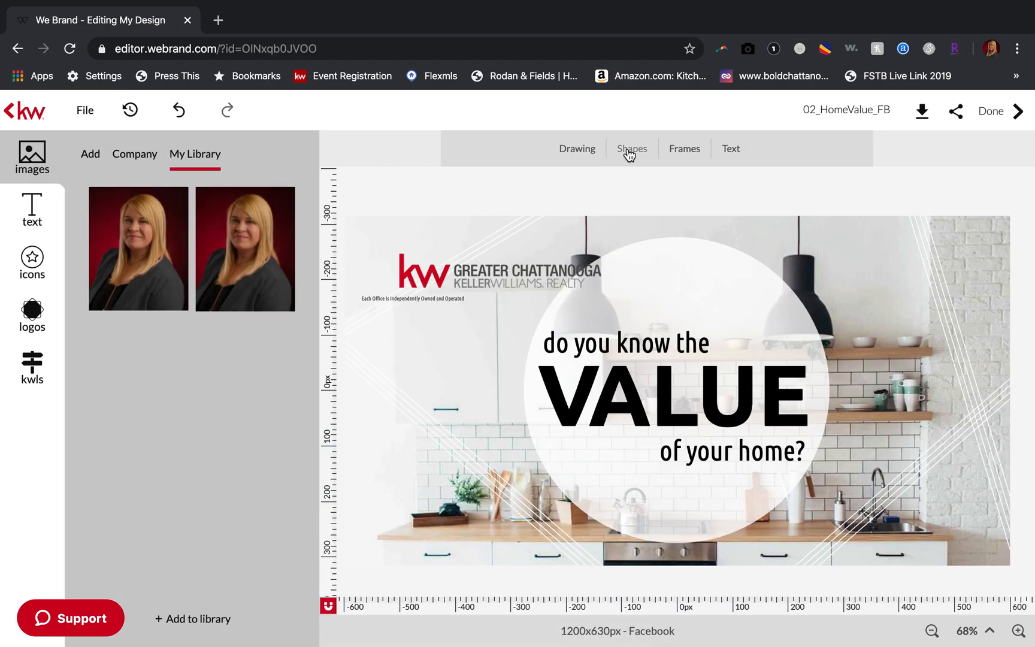
{"action": "left_click", "coordinate": [370, 299]}
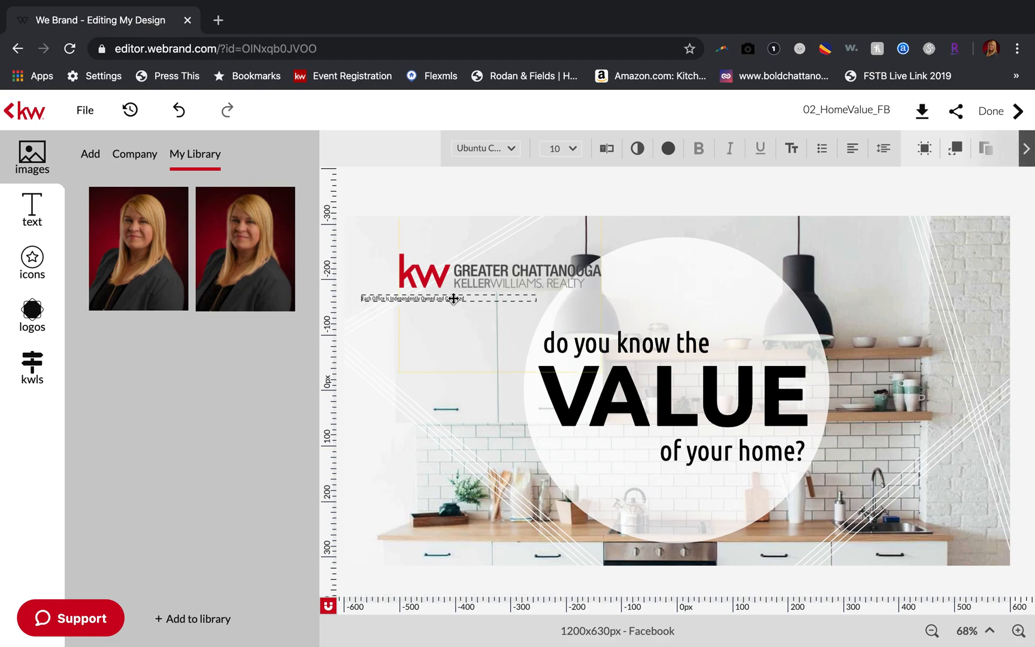
Confirm the disclaimer reads 'Each Office Is Independently Owned and Operated' and save the text
{"action": "left_click", "coordinate": [605, 152]}
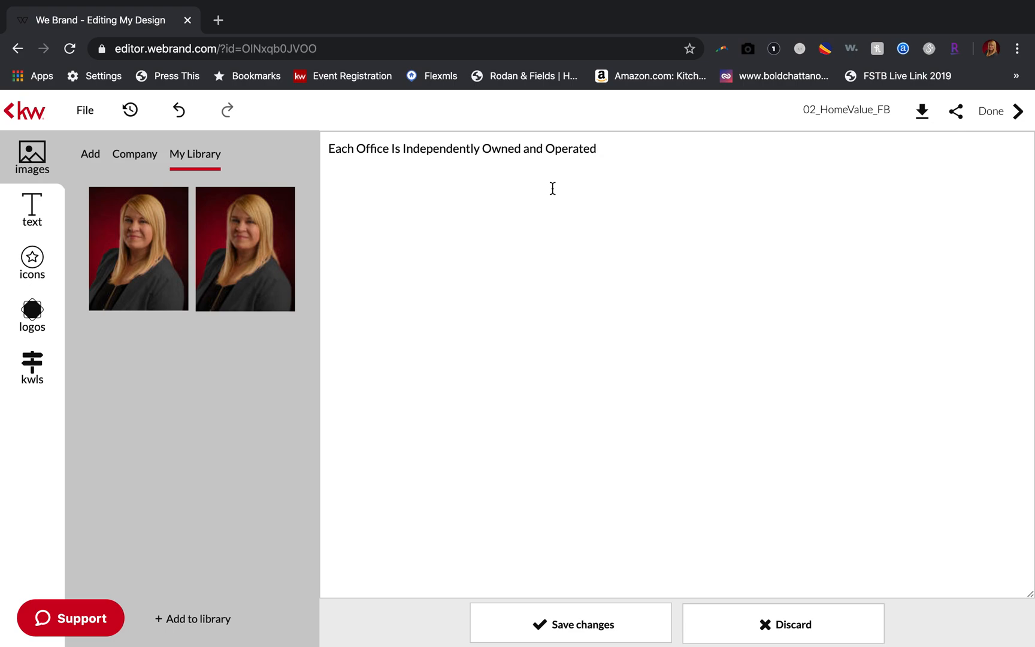
{"action": "left_click", "coordinate": [551, 624]}
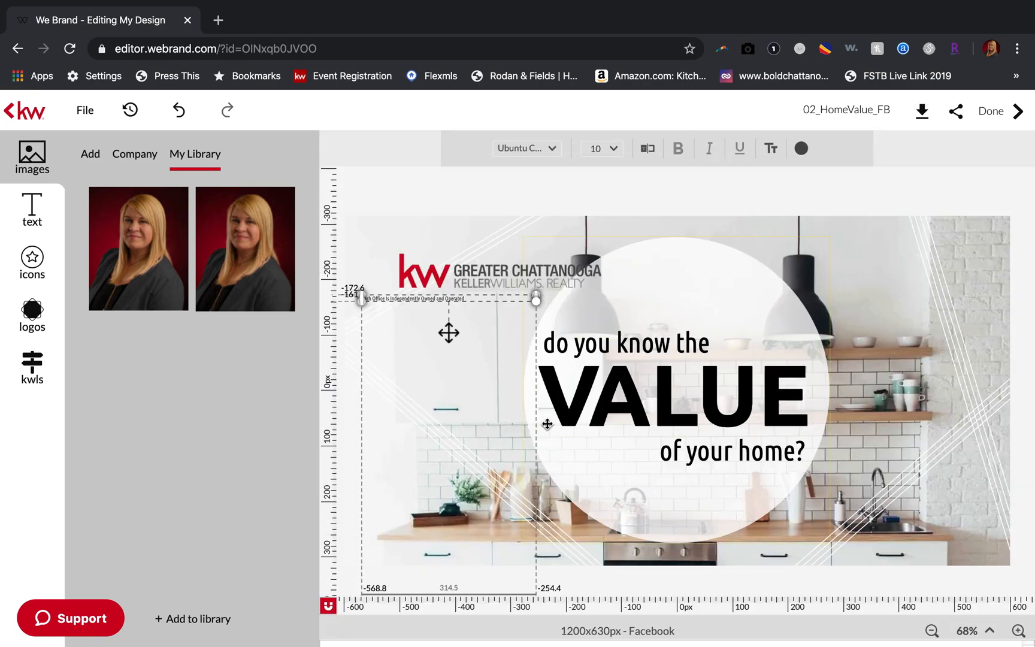
{"action": "left_click", "coordinate": [466, 274]}
Nudge the kw Greater Chattanooga logo left until its edge aligns with the disclaimer line
{"action": "left_click_drag", "start_coordinate": [466, 274], "coordinate": [463, 273]}
{"action": "key", "text": "Left"}
{"action": "key", "text": "Left"}
{"action": "key", "text": "Left"}
{"action": "key", "text": "Left"}
{"action": "key", "text": "Left"}
{"action": "key", "text": "Left"}
{"action": "key", "text": "Left"}
{"action": "key", "text": "Left"}
{"action": "key", "text": "Left"}
{"action": "key", "text": "Left"}
{"action": "key", "text": "Left"}
{"action": "key", "text": "Left"}
{"action": "key", "text": "Left"}
{"action": "key", "text": "Left"}
{"action": "key", "text": "Left"}
{"action": "key", "text": "Left"}
{"action": "key", "text": "Left"}
{"action": "key", "text": "Left"}
{"action": "key", "text": "Left"}
{"action": "key", "text": "Left"}
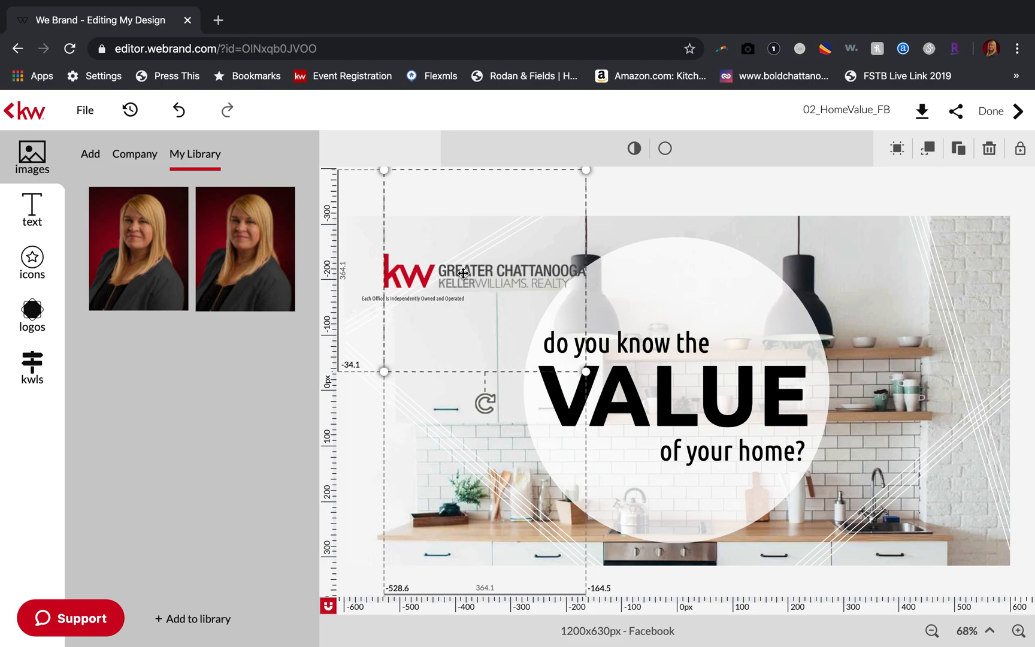
{"action": "key", "text": "Left"}
{"action": "key", "text": "Left"}
{"action": "key", "text": "Left"}
{"action": "key", "text": "Left"}
{"action": "key", "text": "Left"}
{"action": "key", "text": "Left"}
{"action": "key", "text": "Left"}
{"action": "key", "text": "Left"}
{"action": "key", "text": "Left"}
{"action": "key", "text": "Left"}
{"action": "key", "text": "Left"}
{"action": "key", "text": "Left"}
{"action": "key", "text": "Left"}
{"action": "key", "text": "Left"}
{"action": "key", "text": "Left"}
{"action": "key", "text": "Left"}
{"action": "key", "text": "Left"}
{"action": "key", "text": "Left"}
{"action": "key", "text": "Left"}
{"action": "key", "text": "Left"}
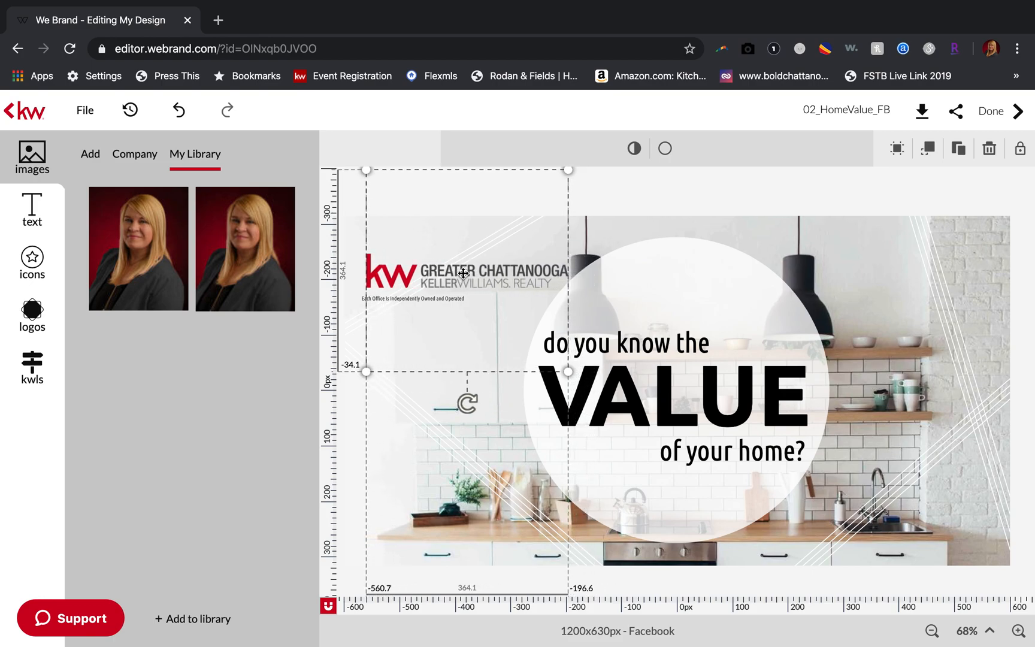
{"action": "key", "text": "Left"}
{"action": "key", "text": "Left"}
{"action": "key", "text": "Left"}
{"action": "key", "text": "Left"}
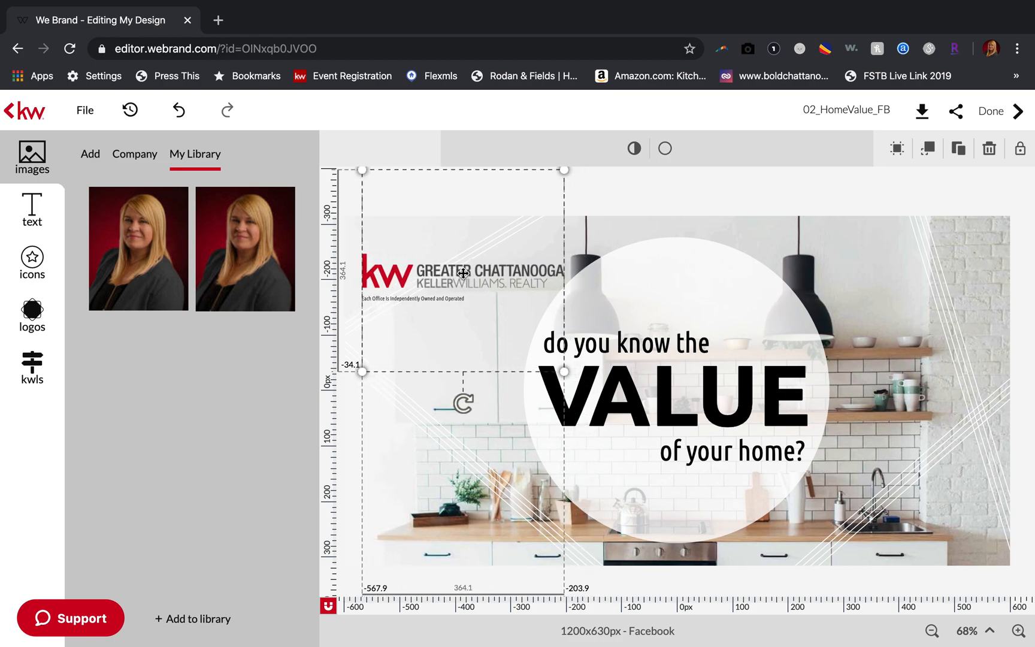
{"action": "left_click", "coordinate": [347, 314]}
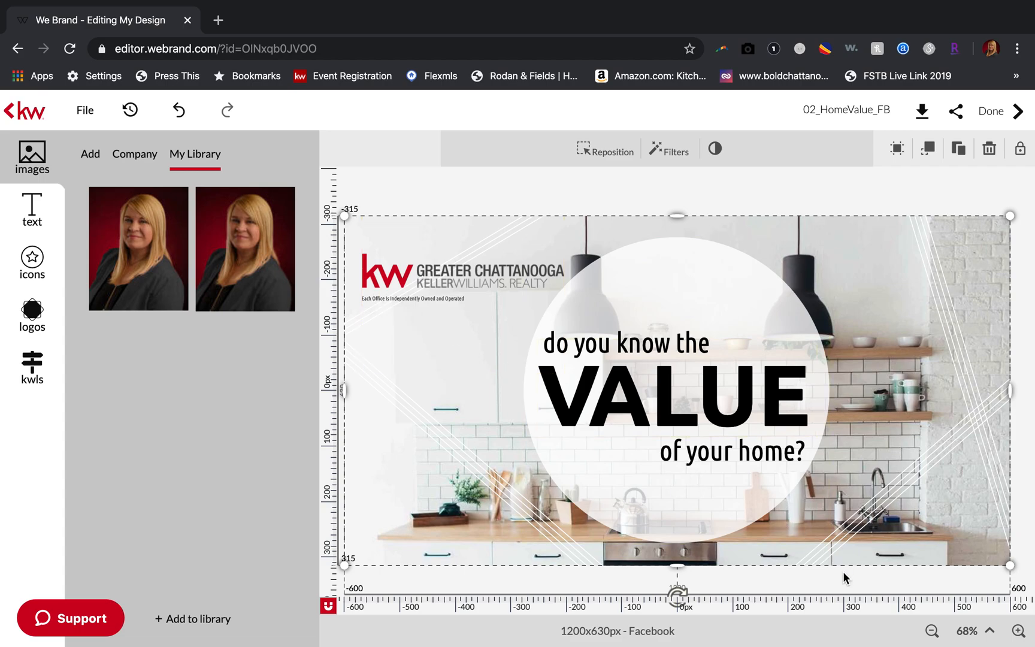
{"action": "mouse_move", "coordinate": [898, 645]}
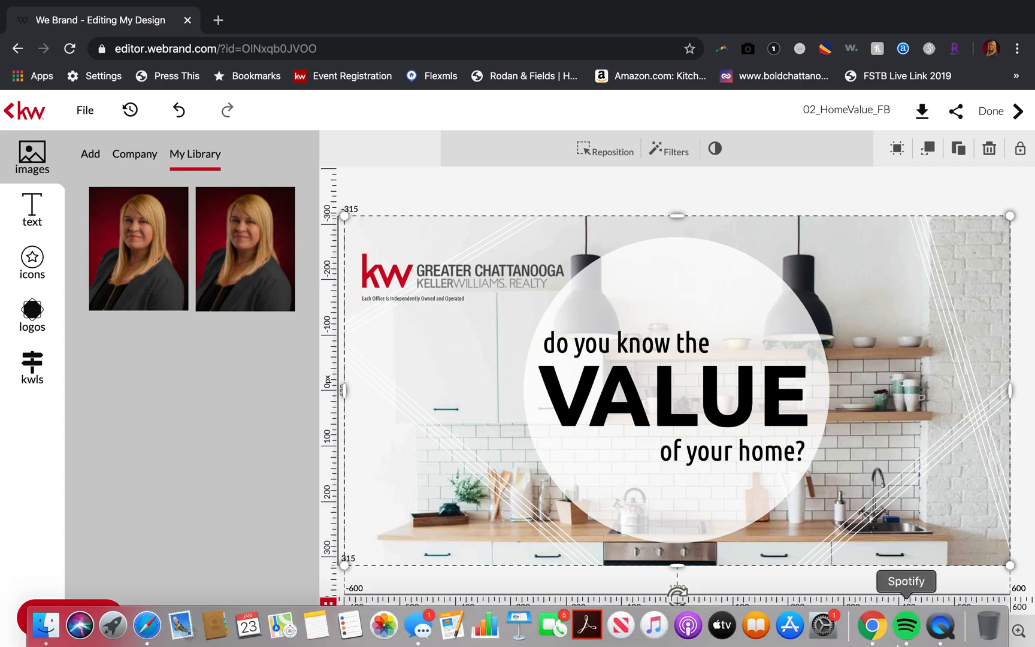
{"action": "left_click", "coordinate": [1013, 631]}
{"action": "left_click", "coordinate": [1013, 632]}
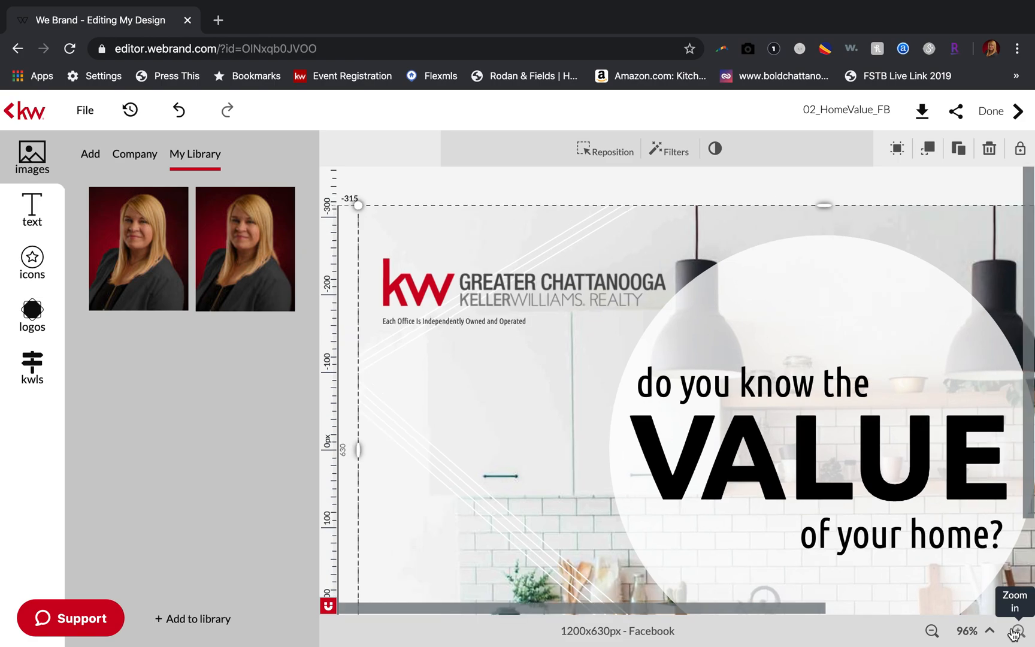
{"action": "left_click", "coordinate": [1013, 632]}
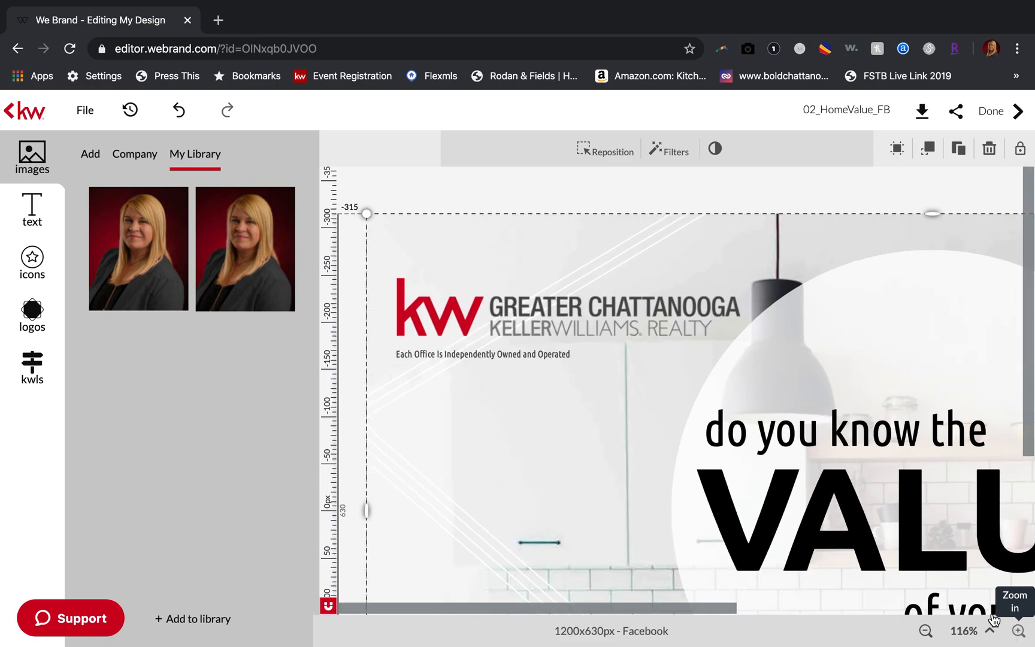
{"action": "left_click", "coordinate": [926, 632]}
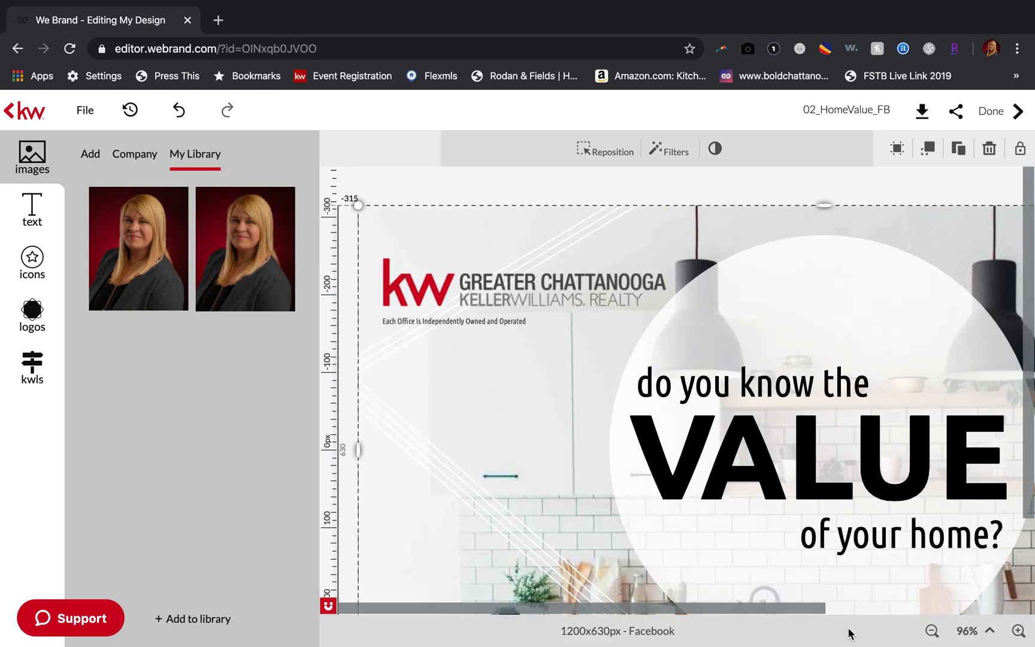
{"action": "left_click", "coordinate": [932, 632]}
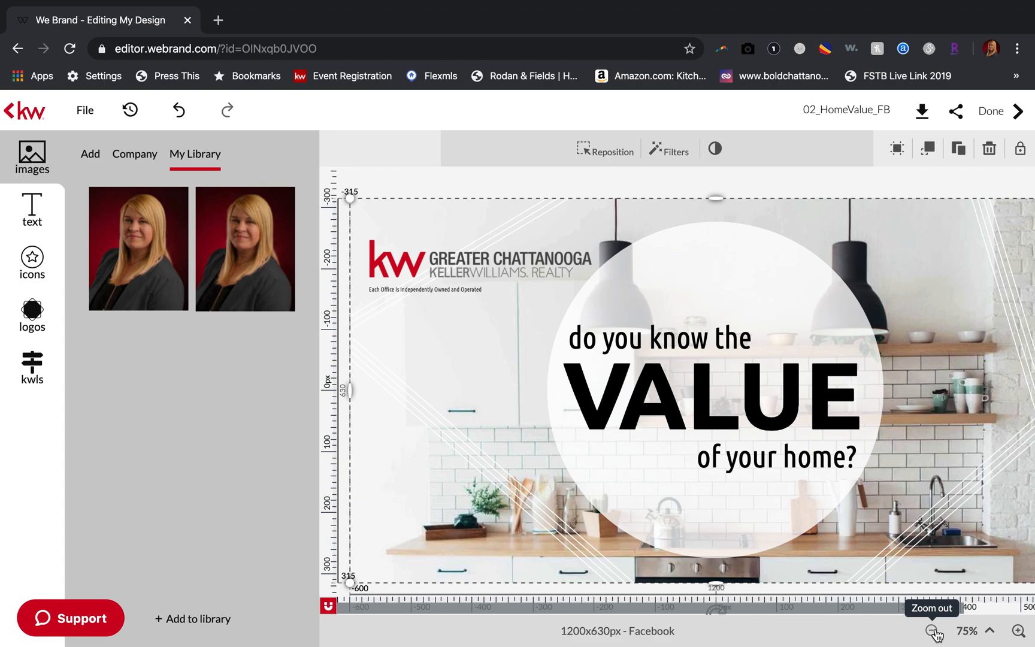
{"action": "left_click", "coordinate": [932, 632]}
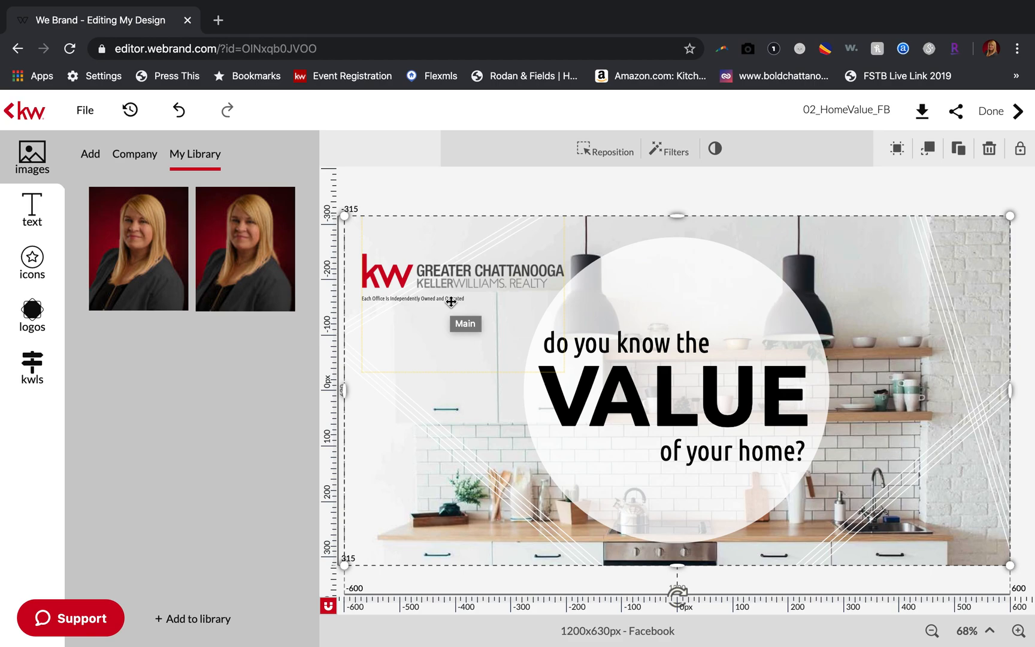
Add the agent headshot from My Library and shrink it into the bottom-right corner
{"action": "mouse_move", "coordinate": [109, 207]}
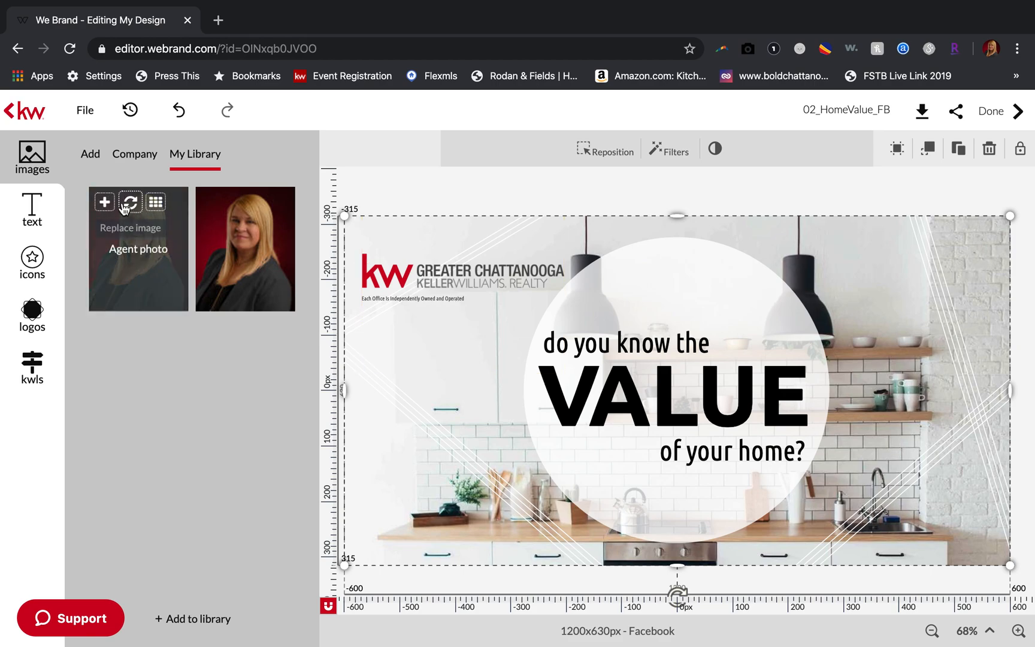
{"action": "left_click", "coordinate": [105, 204]}
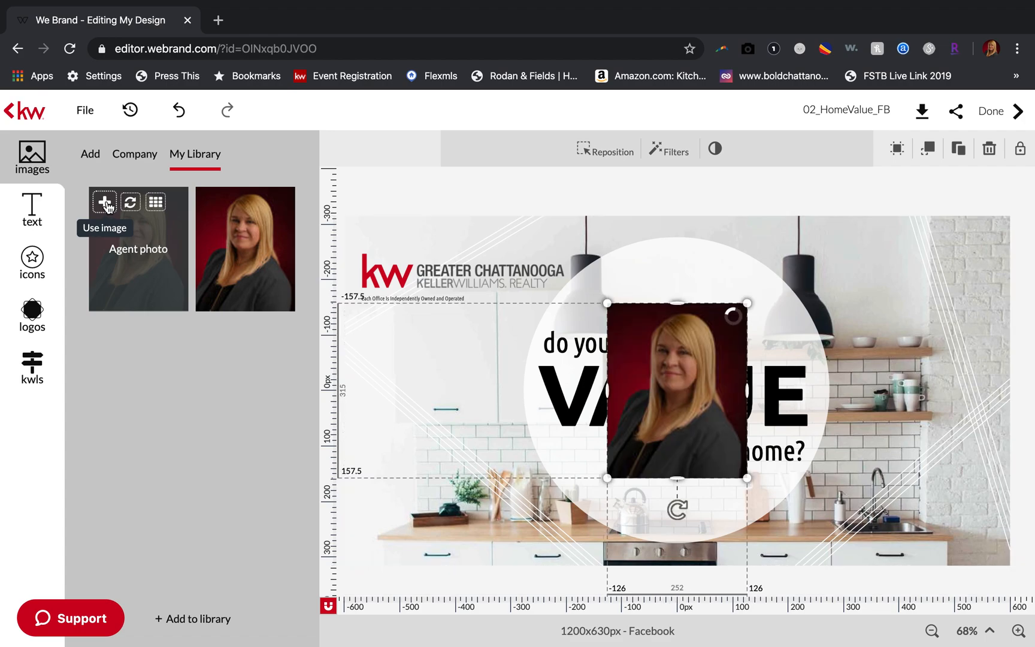
{"action": "left_click_drag", "start_coordinate": [689, 379], "coordinate": [953, 461]}
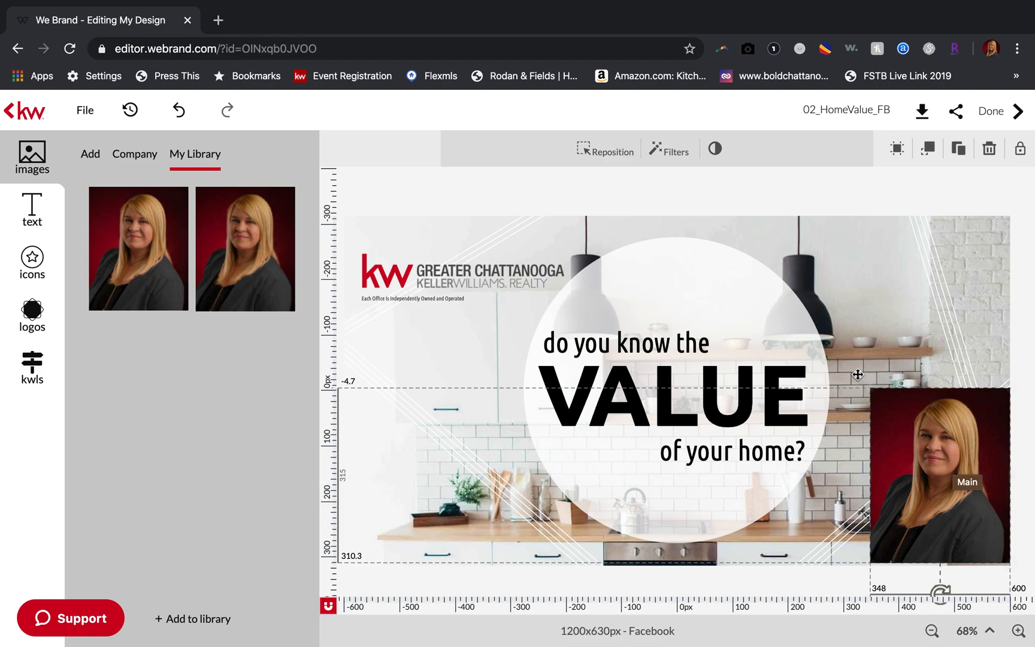
{"action": "mouse_move", "coordinate": [874, 398]}
{"action": "left_mouse_down"}
{"action": "mouse_move", "coordinate": [934, 441]}
{"action": "mouse_move", "coordinate": [913, 433]}
{"action": "left_mouse_up"}
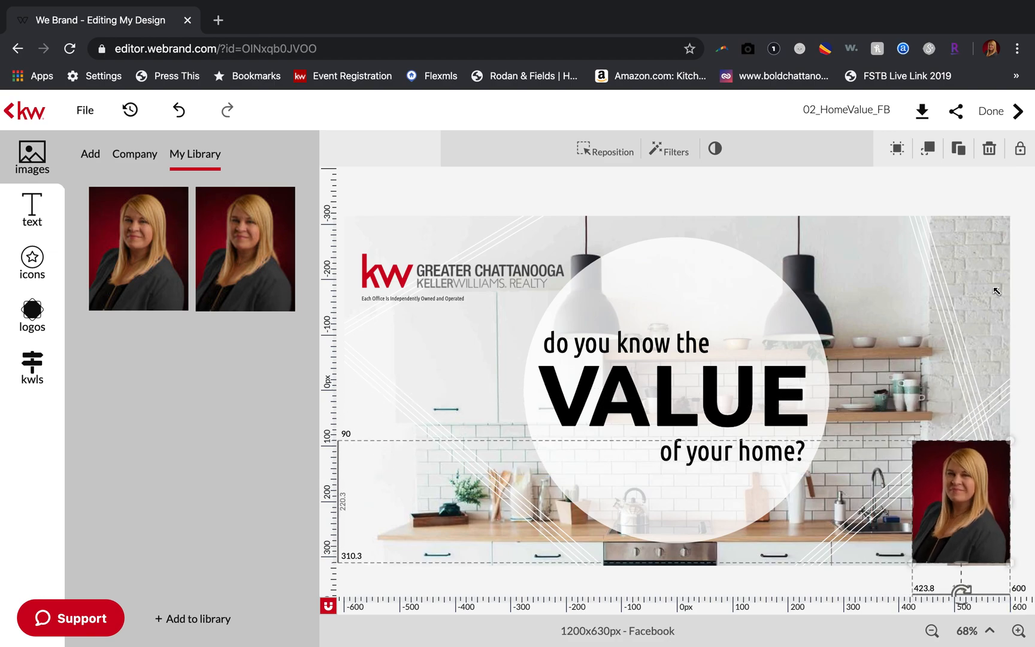
{"action": "left_click", "coordinate": [1014, 304]}
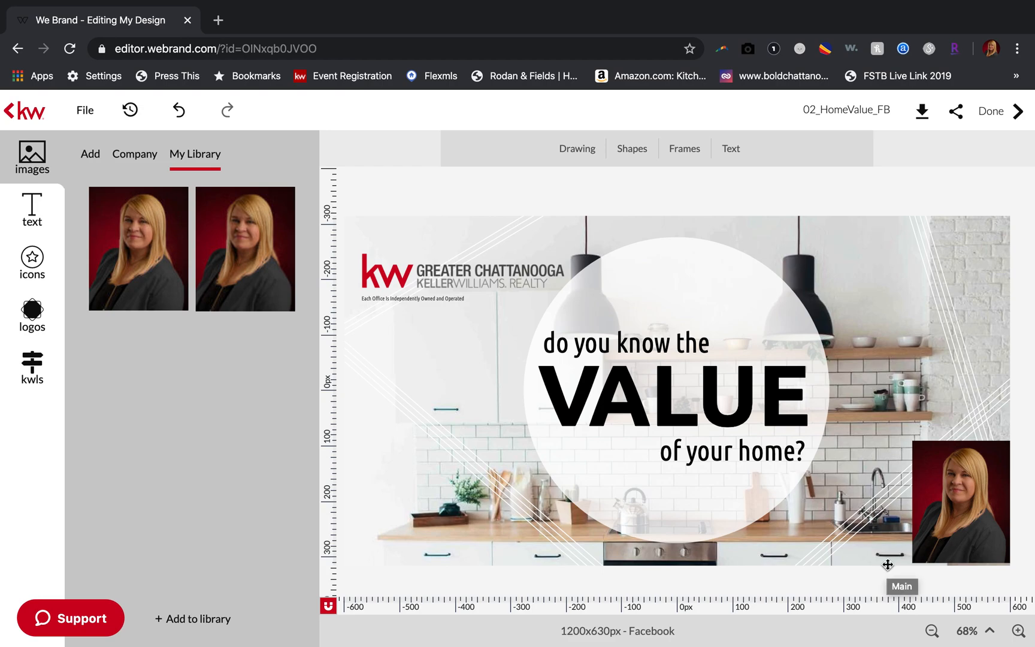
{"action": "left_click", "coordinate": [963, 541]}
Delete the agent headshot and then its leftover empty image placeholder
{"action": "key", "text": "Delete"}
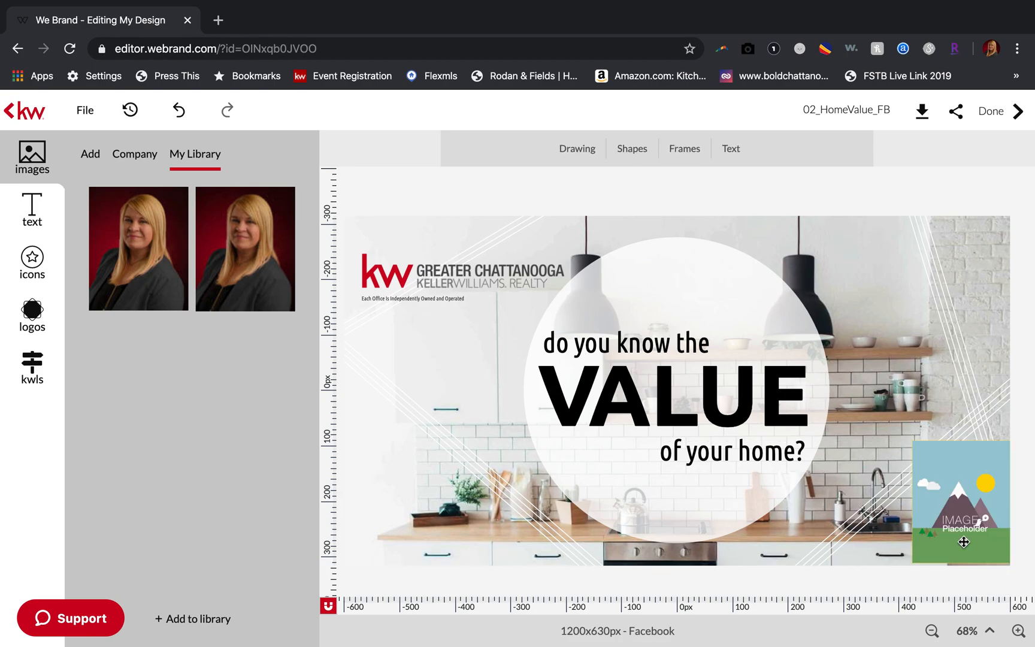
{"action": "left_click", "coordinate": [963, 541]}
{"action": "key", "text": "Delete"}
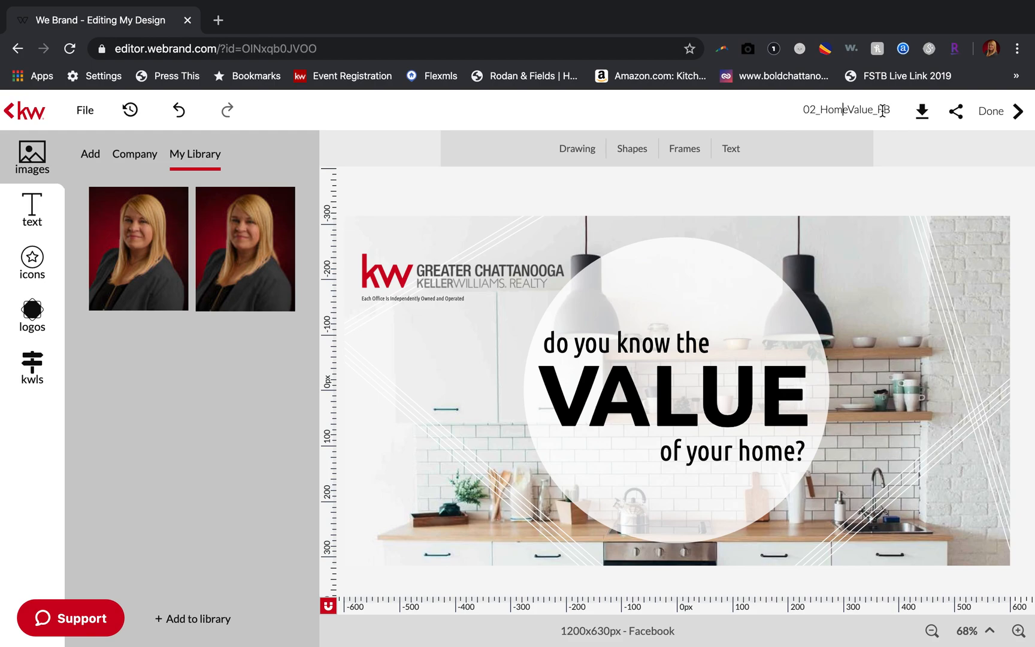
{"action": "left_click_drag", "start_coordinate": [889, 109], "coordinate": [797, 107]}
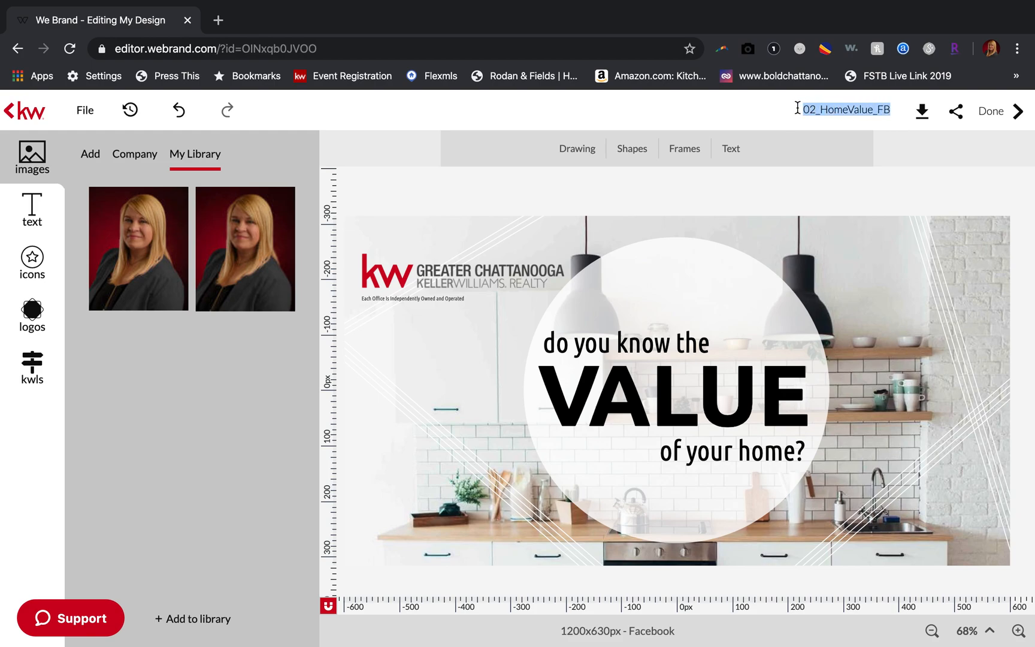
Type 'Valuation Post FB' as the design title, correcting the stray 'r' typo
{"action": "type", "text": "Valuation Posrt"}
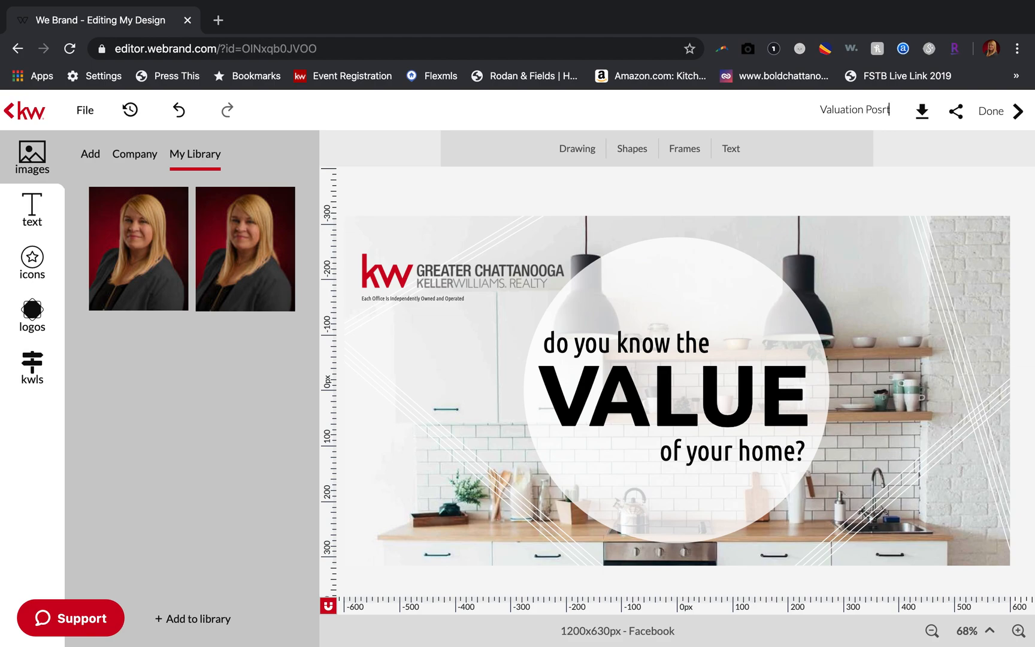
{"action": "key", "text": "BackSpace"}
{"action": "key", "text": "BackSpace"}
{"action": "type", "text": "t FB"}
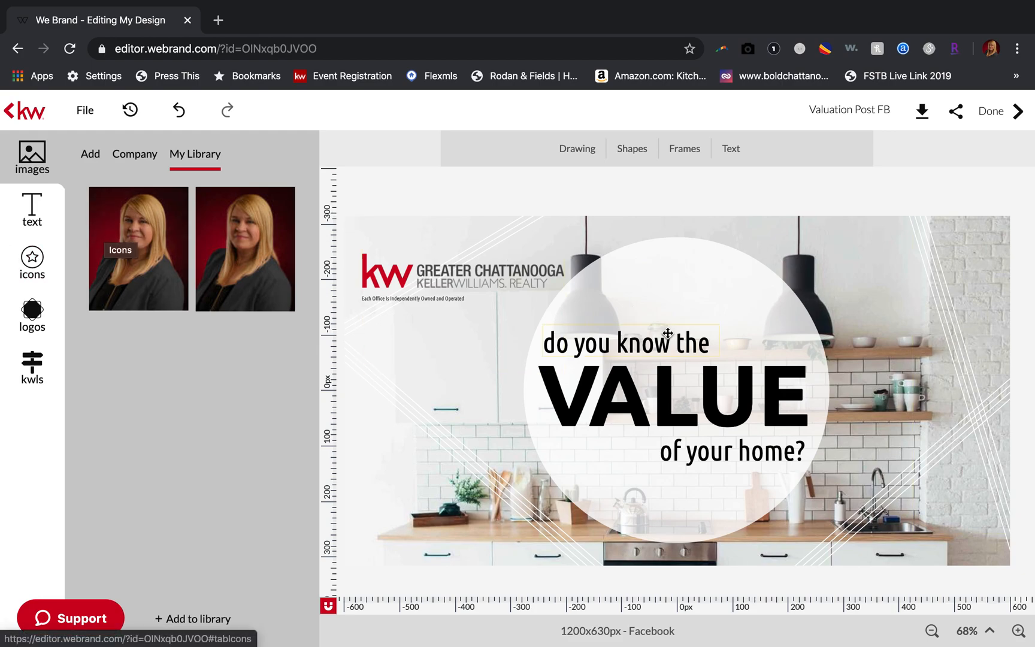
Select the kitchen background and switch the images panel to the Company collection
{"action": "left_click", "coordinate": [935, 275]}
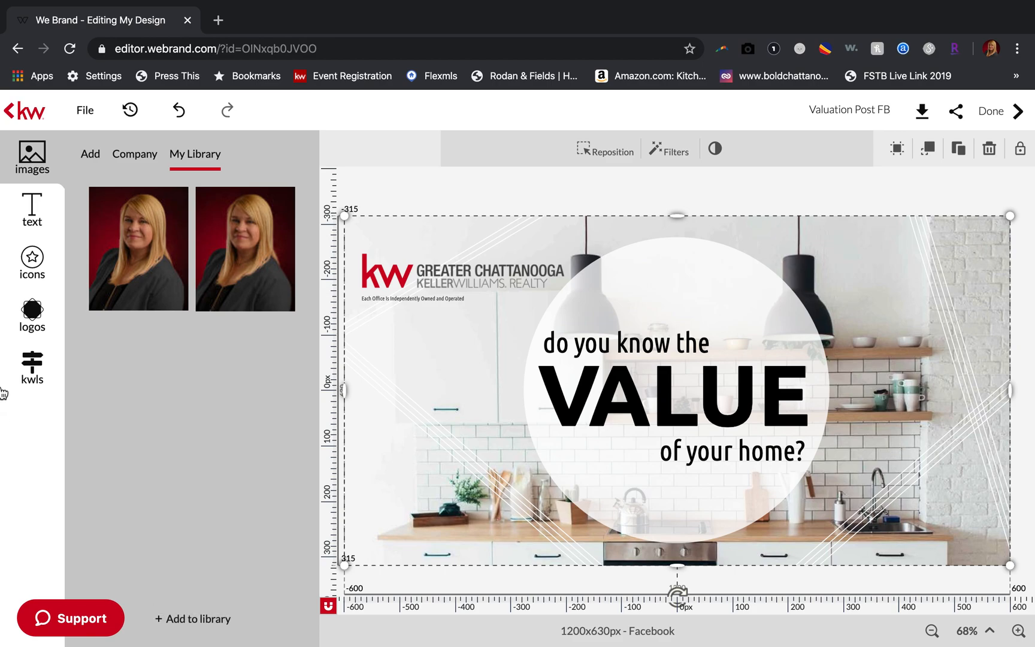
{"action": "left_click", "coordinate": [137, 158]}
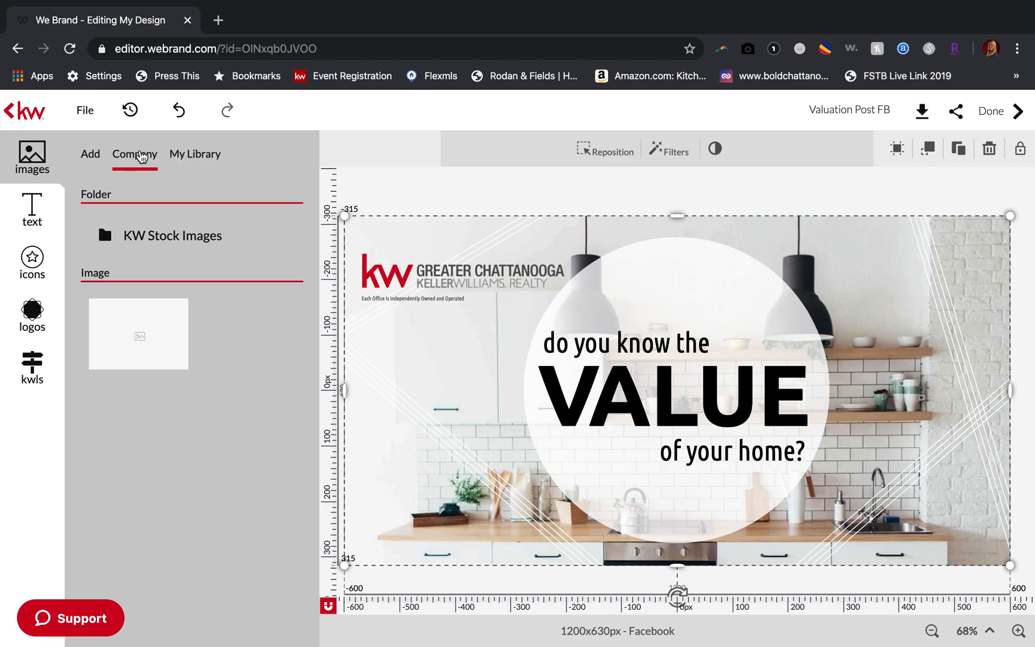
Try the KW Stock family-and-fence photo as background, undo it, and return to My Library
{"action": "left_click", "coordinate": [148, 235]}
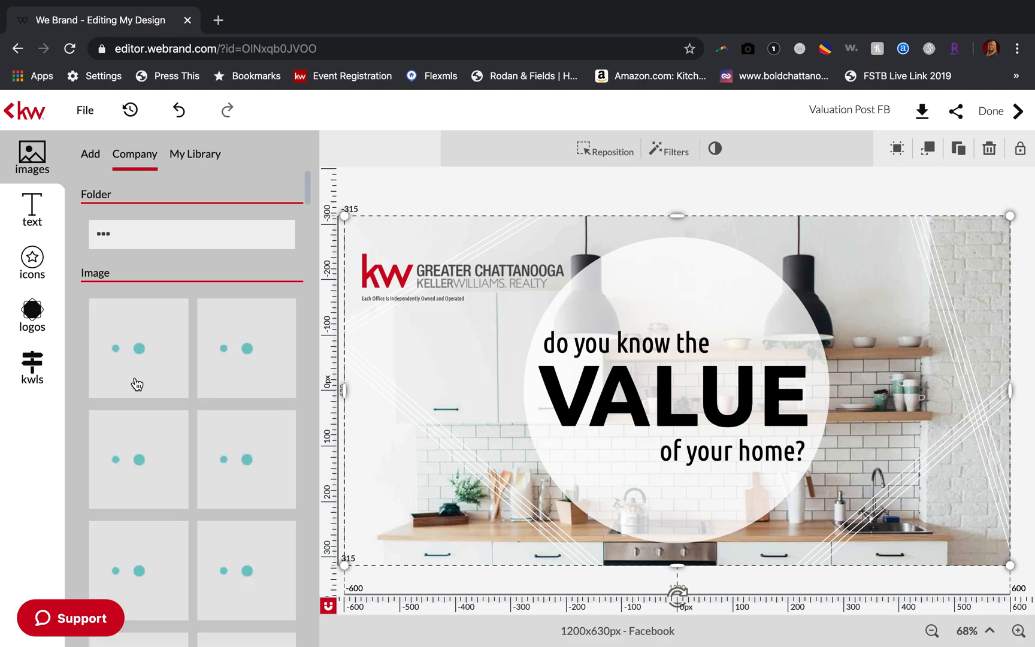
{"action": "scroll", "coordinate": [136, 383], "scroll_direction": "down", "scroll_amount": 5}
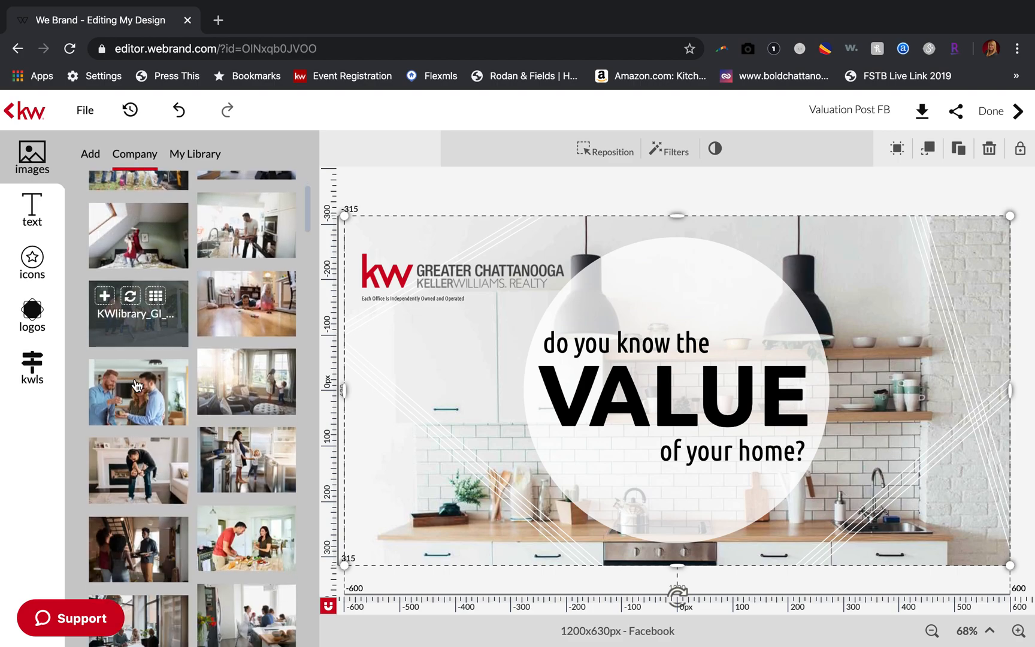
{"action": "scroll", "coordinate": [137, 383], "scroll_direction": "down", "scroll_amount": 3}
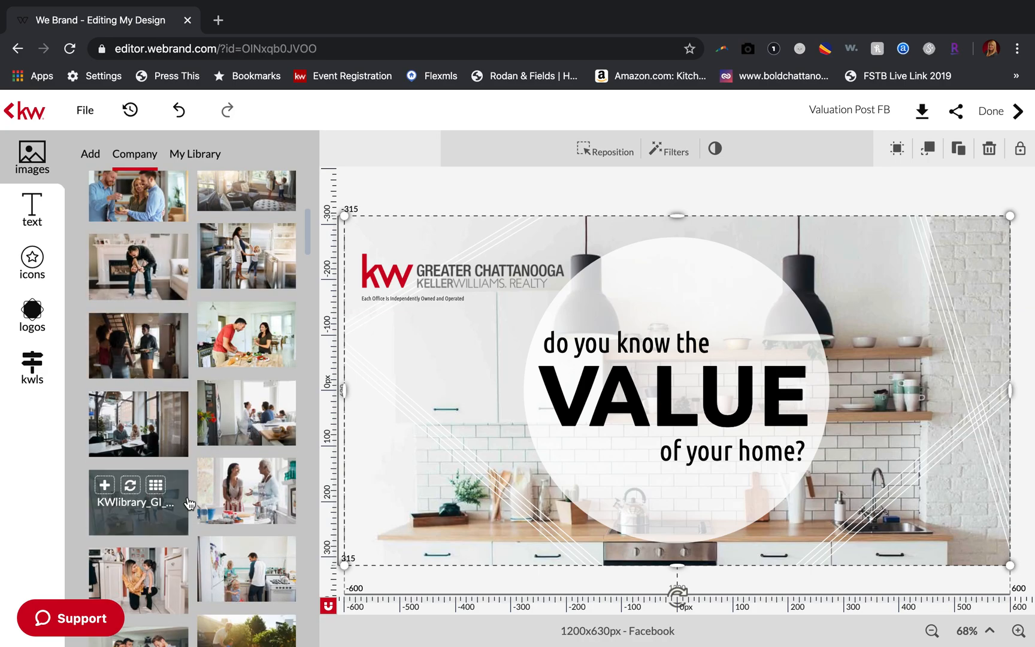
{"action": "scroll", "coordinate": [189, 503], "scroll_direction": "down", "scroll_amount": 2}
{"action": "scroll", "coordinate": [189, 503], "scroll_direction": "down", "scroll_amount": 3}
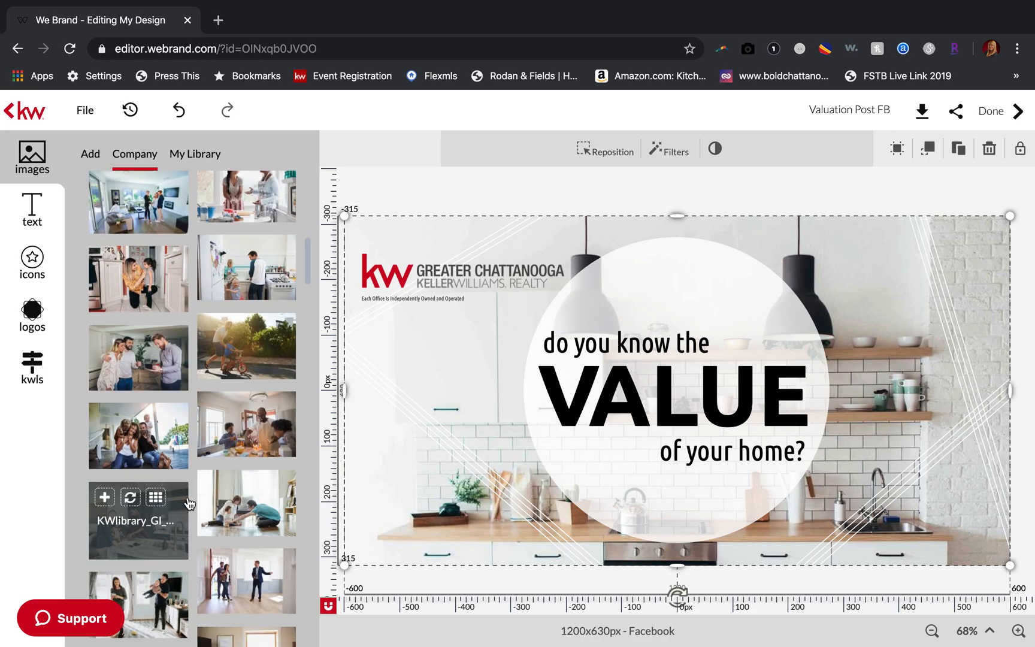
{"action": "scroll", "coordinate": [189, 503], "scroll_direction": "down", "scroll_amount": 6}
{"action": "scroll", "coordinate": [189, 502], "scroll_direction": "down", "scroll_amount": 5}
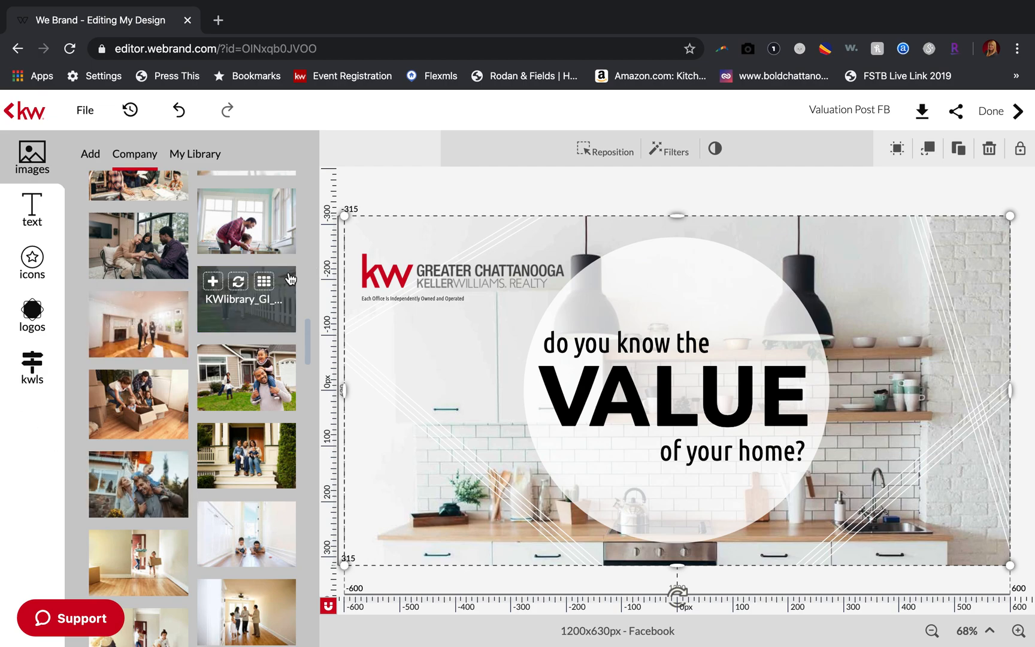
{"action": "left_click", "coordinate": [238, 286]}
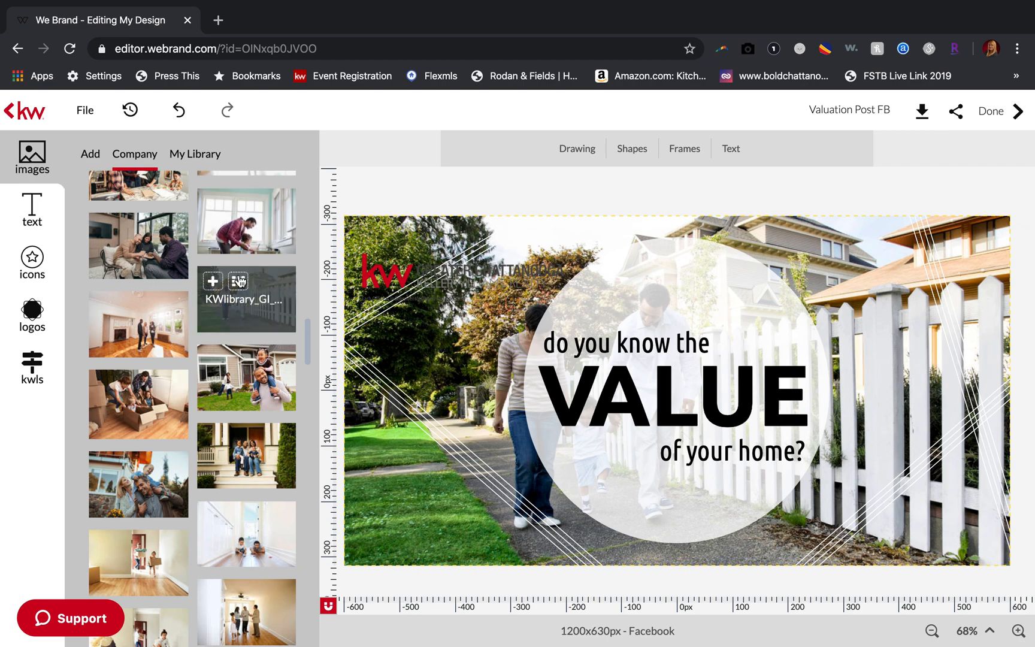
{"action": "left_click", "coordinate": [179, 110]}
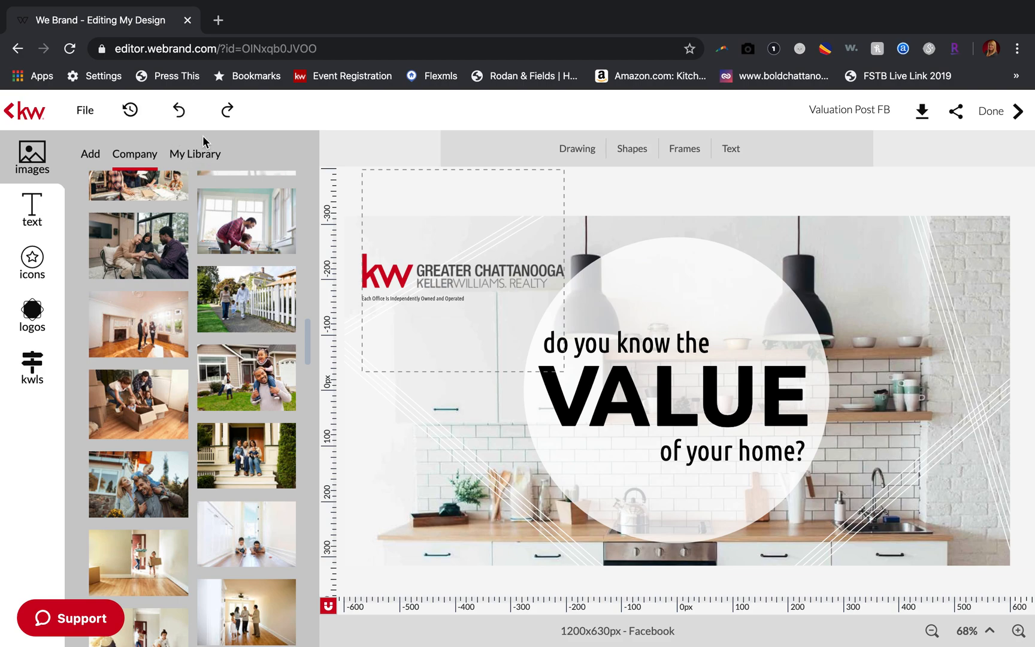
{"action": "left_click", "coordinate": [194, 157]}
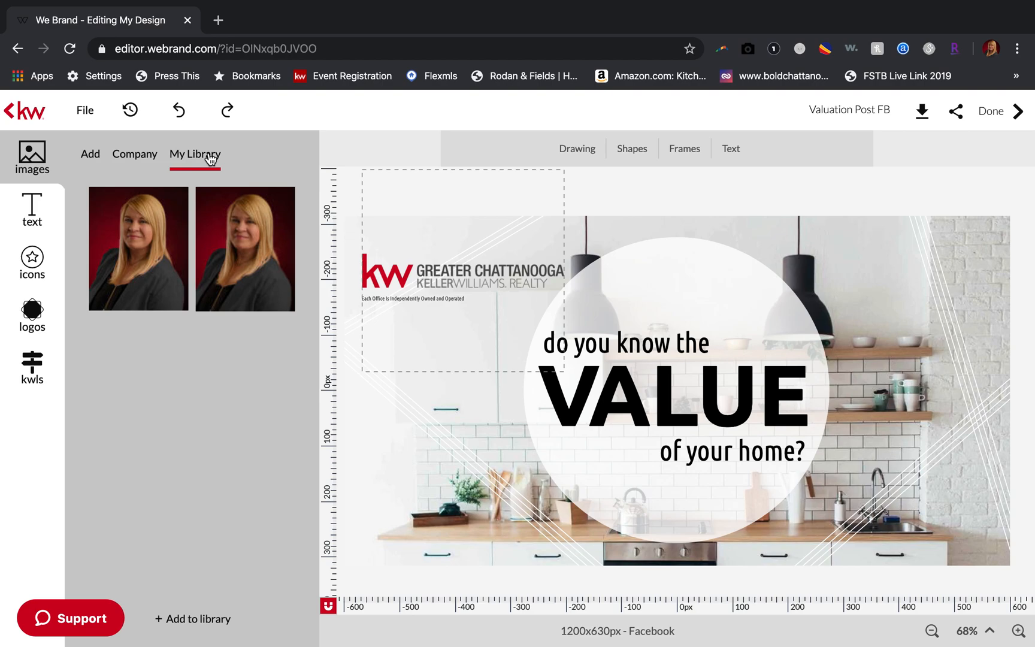
Upload the sunset photo IMG_9089.jpeg from the desktop into My Library
{"action": "left_click", "coordinate": [200, 618]}
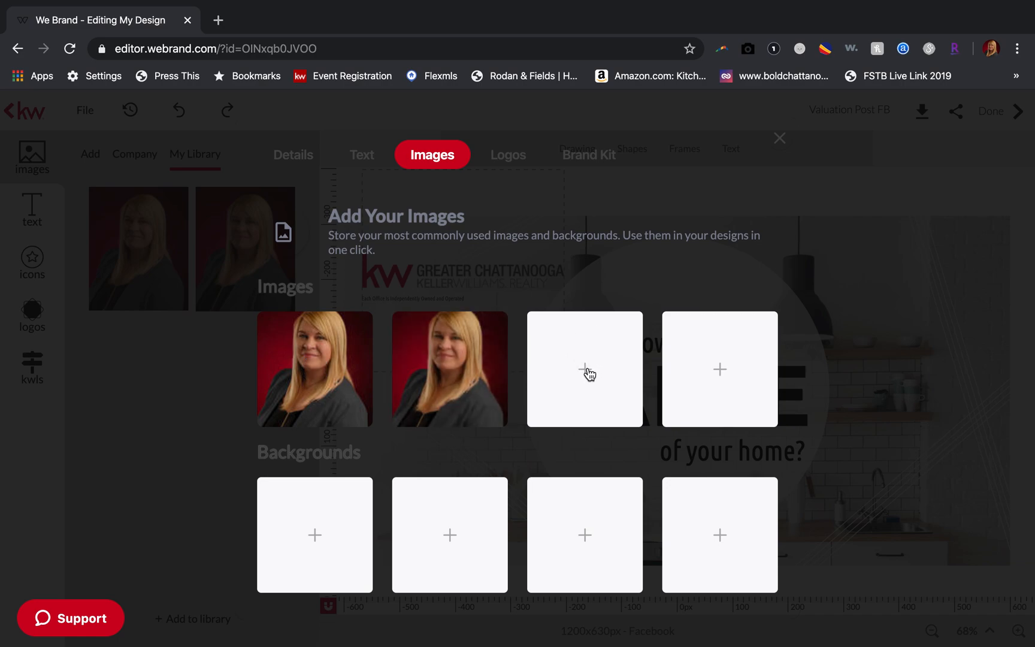
{"action": "left_click", "coordinate": [587, 372]}
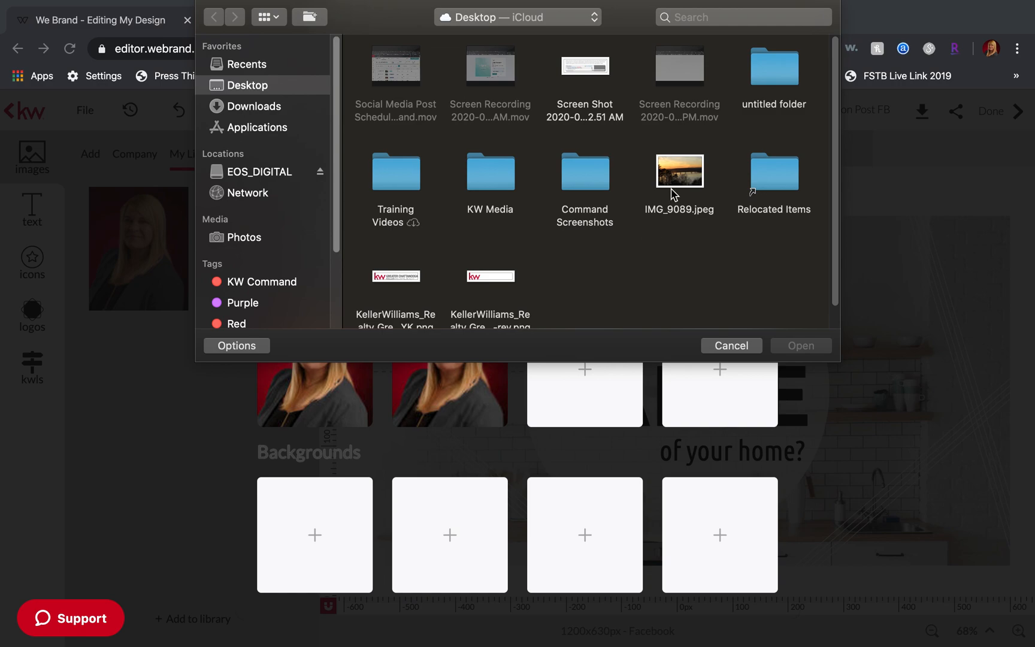
{"action": "left_click", "coordinate": [686, 170]}
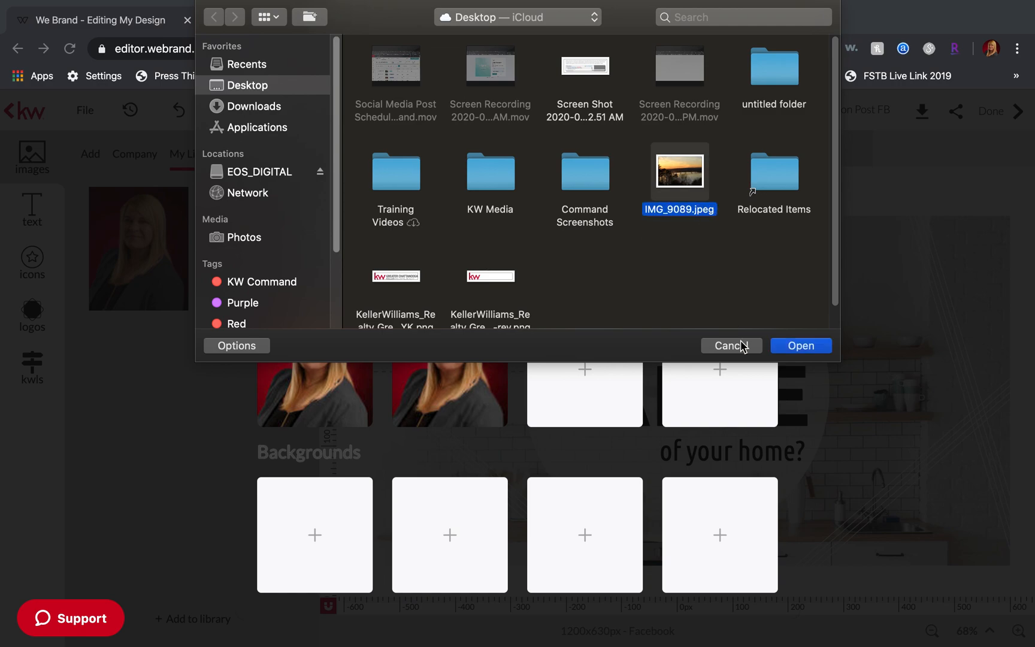
{"action": "left_click", "coordinate": [801, 345]}
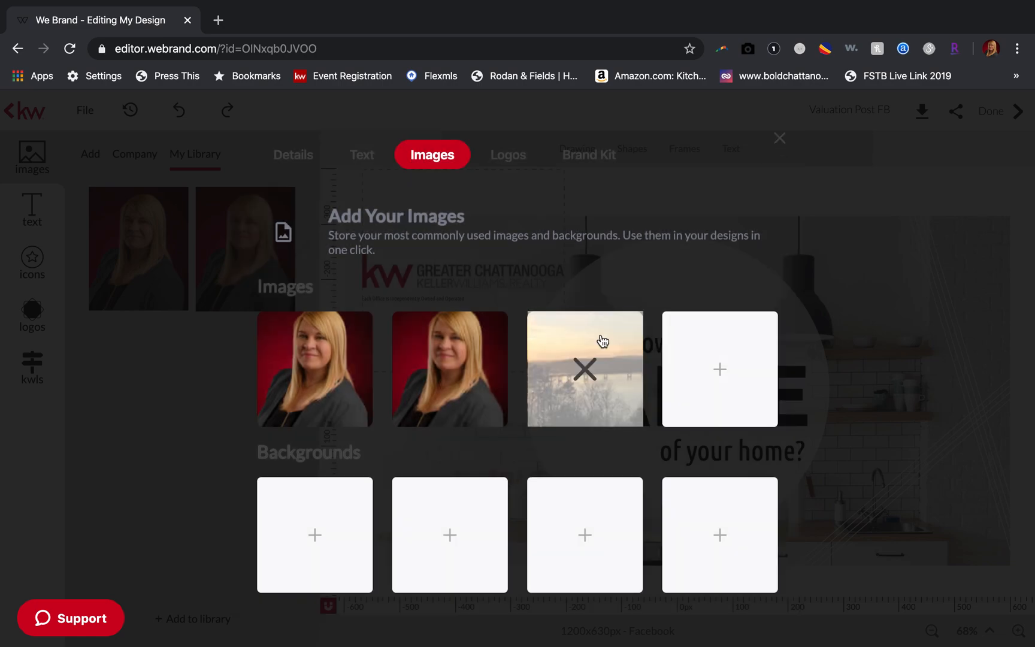
{"action": "left_click", "coordinate": [780, 139]}
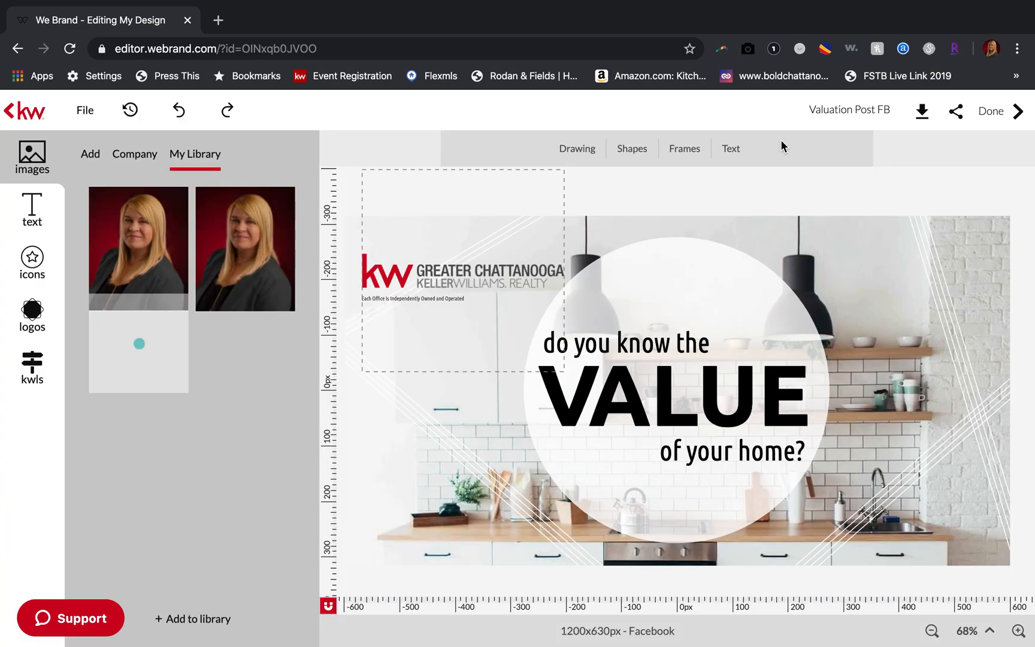
Apply the sunset lake photo as background twice, undoing each time to keep the kitchen photo
{"action": "mouse_move", "coordinate": [148, 335]}
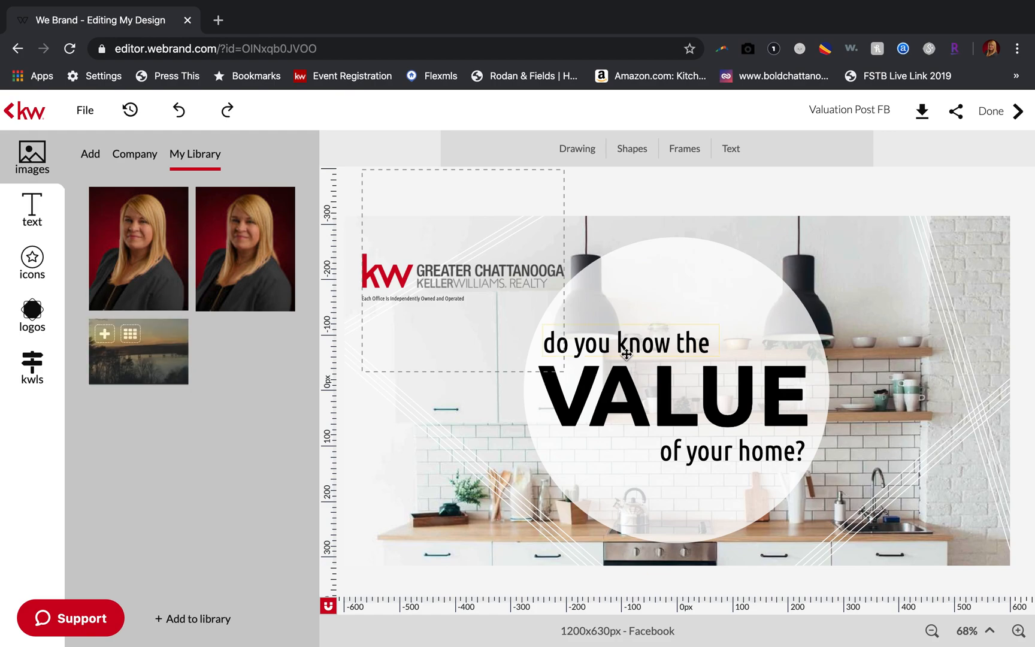
{"action": "left_click", "coordinate": [921, 299]}
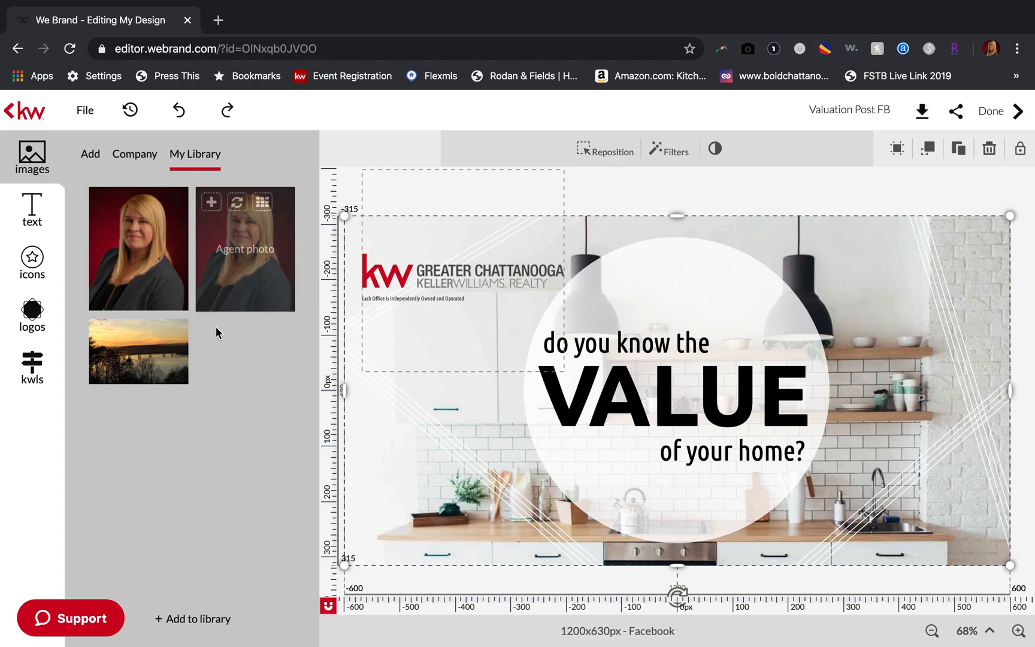
{"action": "mouse_move", "coordinate": [164, 348]}
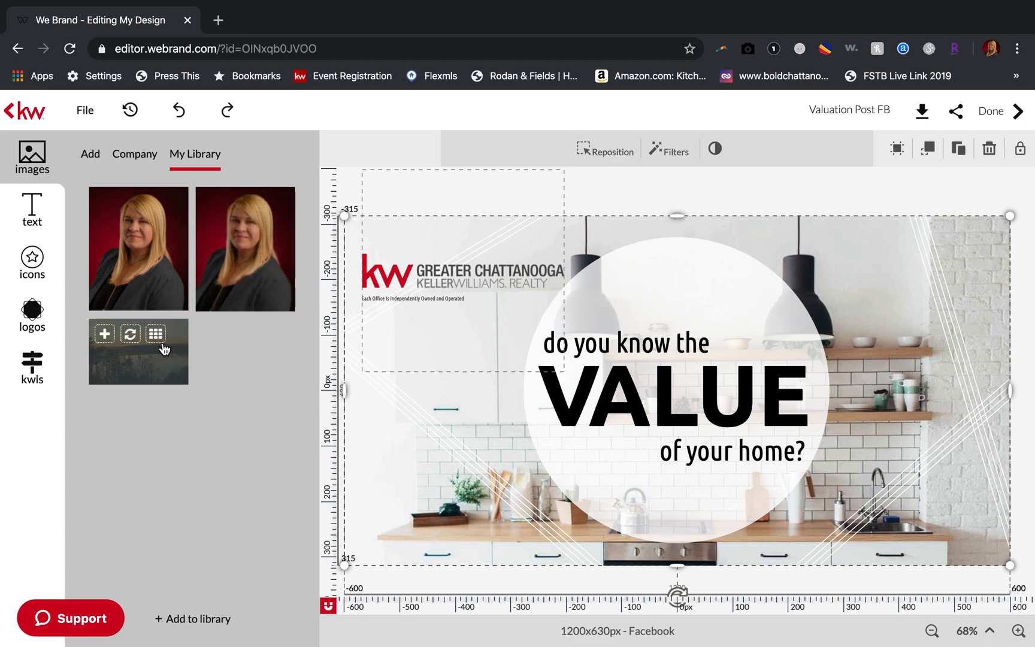
{"action": "left_click", "coordinate": [129, 337]}
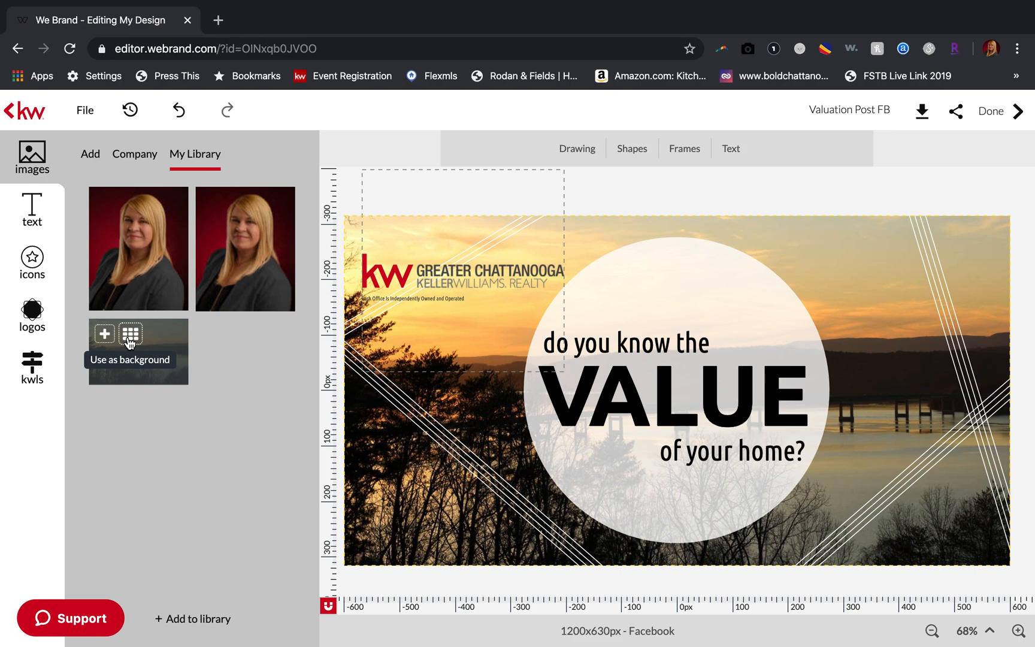
{"action": "left_click", "coordinate": [183, 115]}
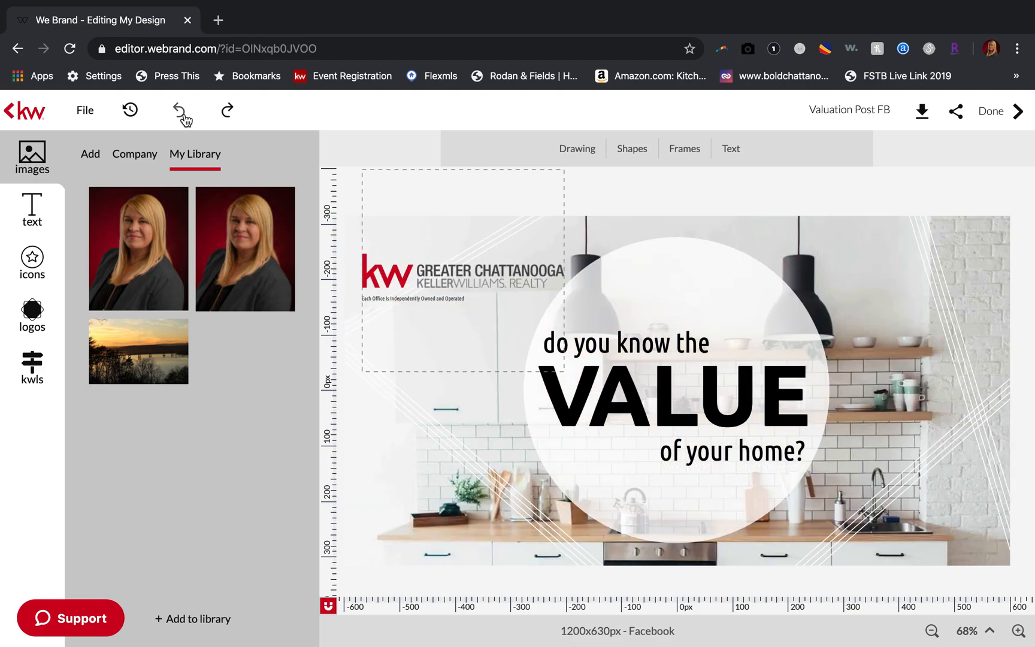
{"action": "left_click", "coordinate": [231, 115]}
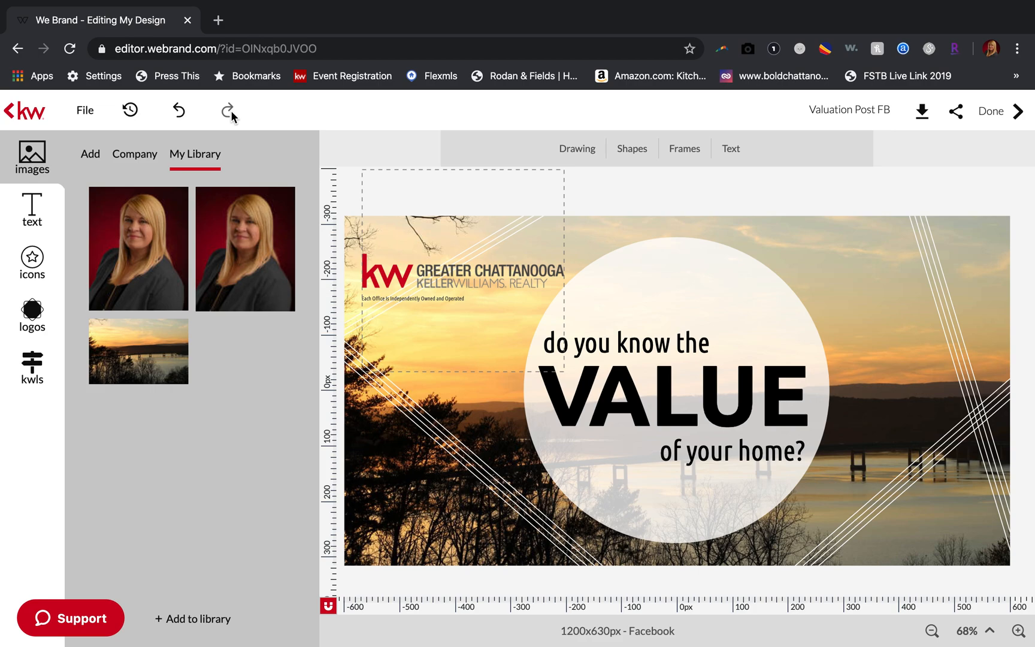
{"action": "left_click", "coordinate": [180, 111]}
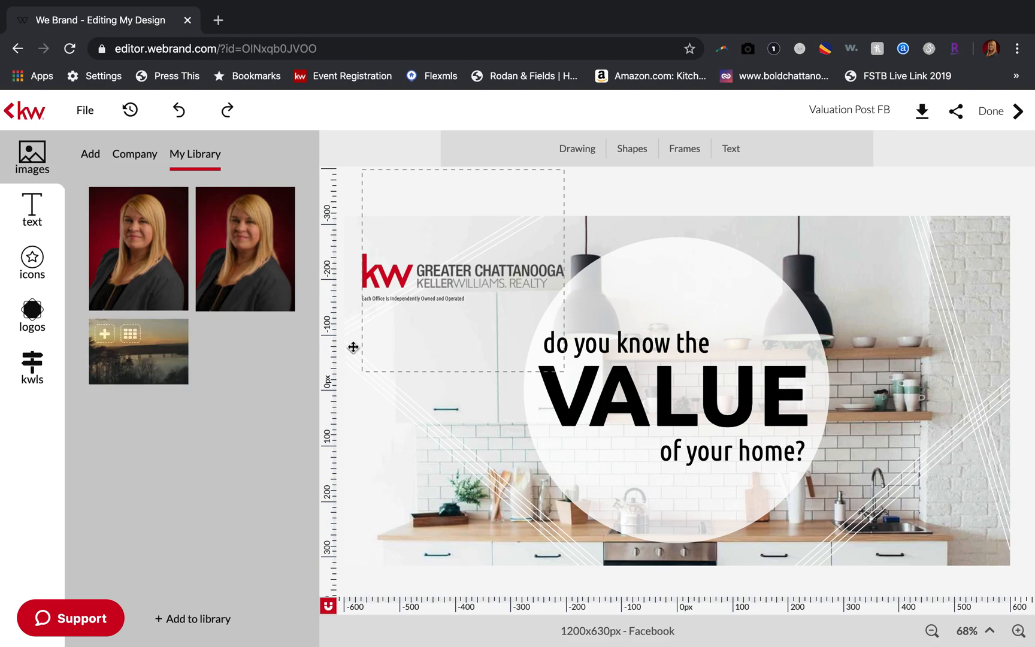
Replace the kitchen background image with the sunset lake photo
{"action": "left_click", "coordinate": [974, 274]}
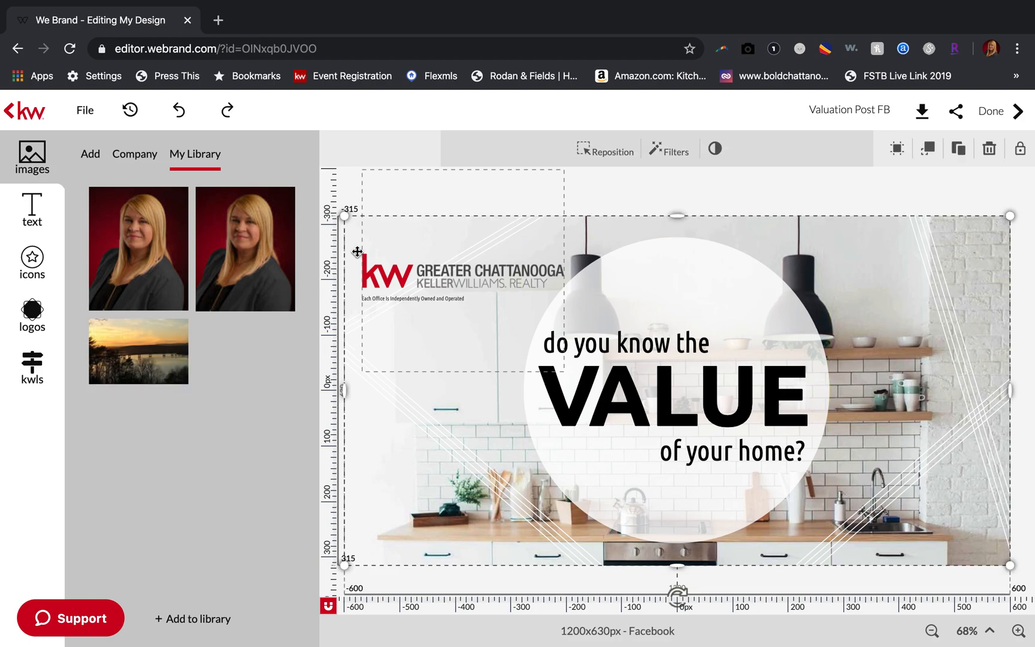
{"action": "mouse_move", "coordinate": [104, 338]}
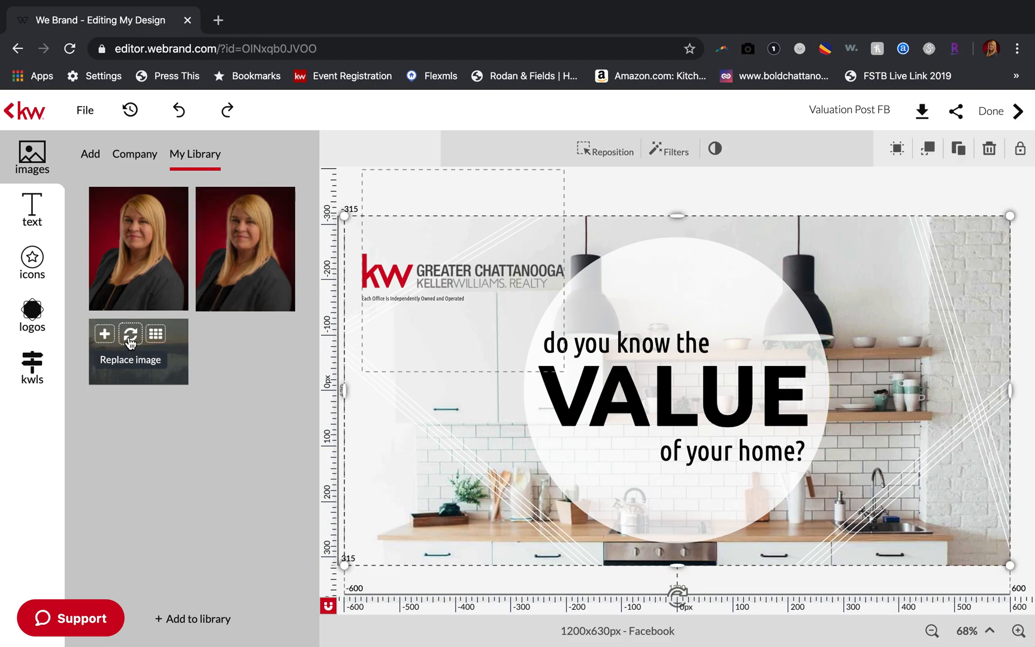
{"action": "left_click", "coordinate": [129, 339]}
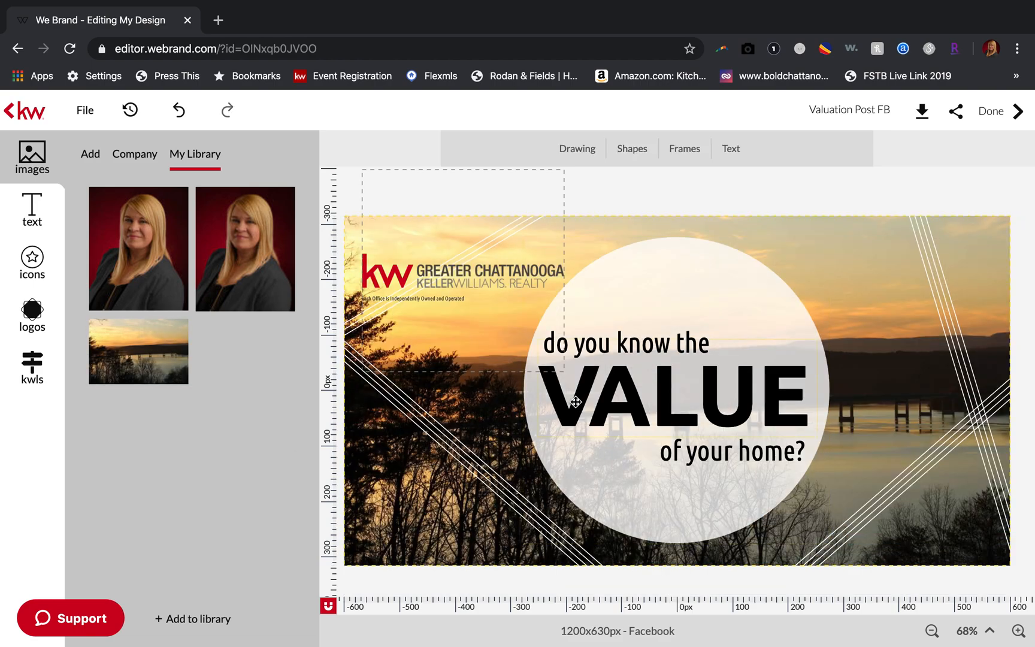
Reposition the sunset photo slightly downward within its frame
{"action": "left_click", "coordinate": [883, 293]}
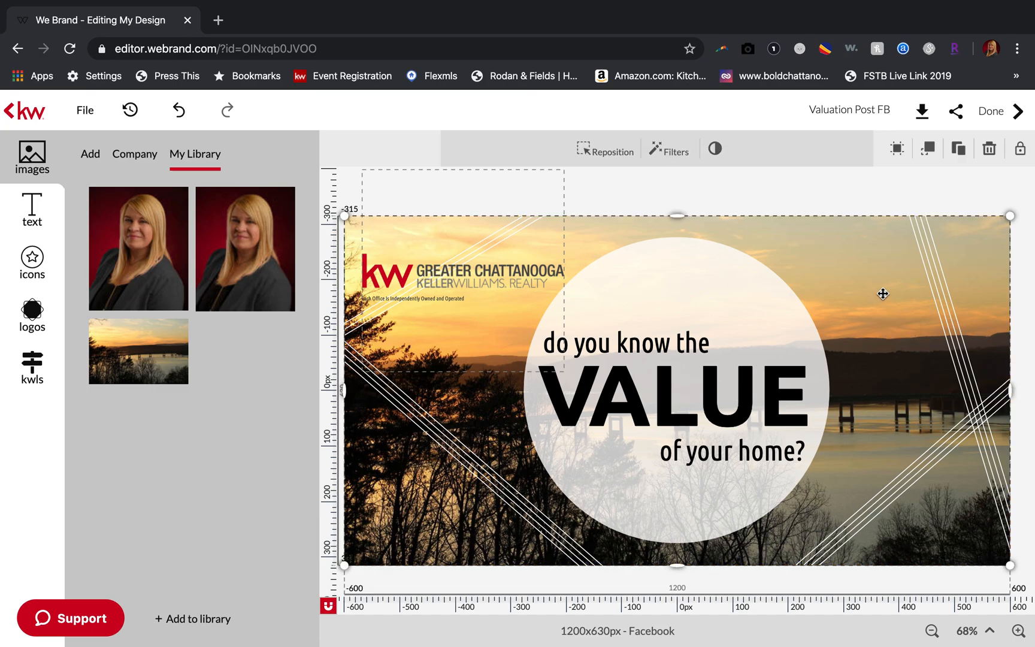
{"action": "double_click", "coordinate": [883, 293]}
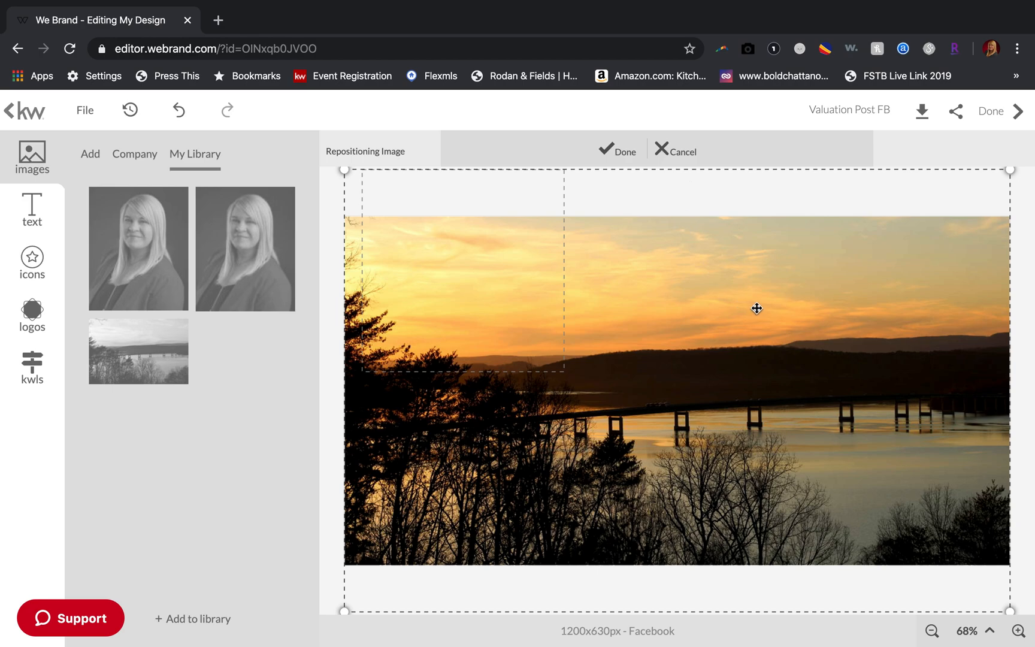
{"action": "left_click_drag", "start_coordinate": [755, 316], "coordinate": [756, 394]}
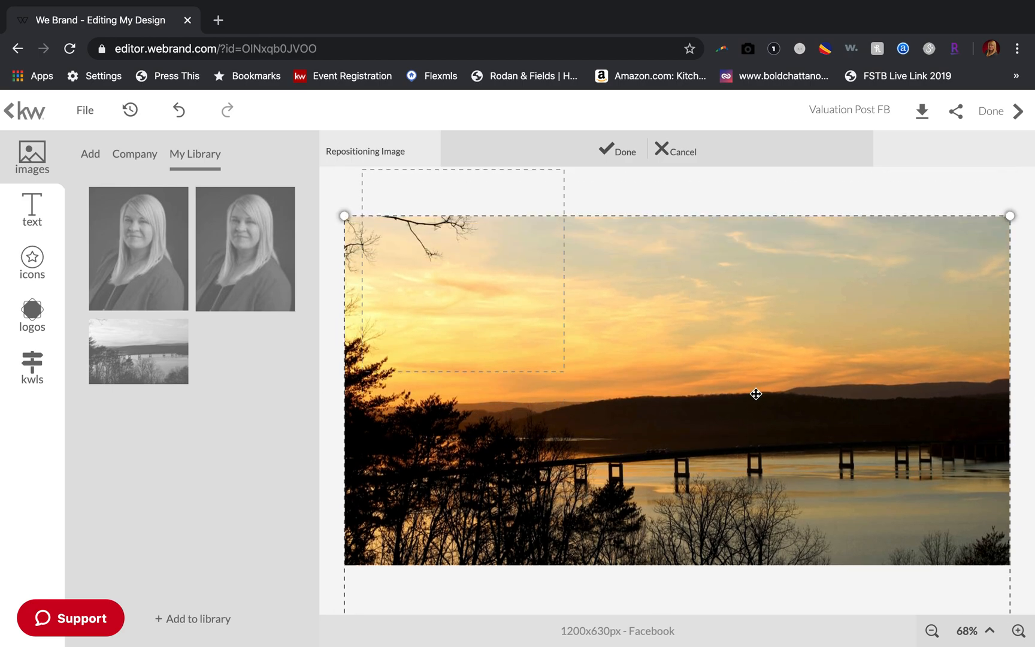
{"action": "left_click", "coordinate": [623, 158]}
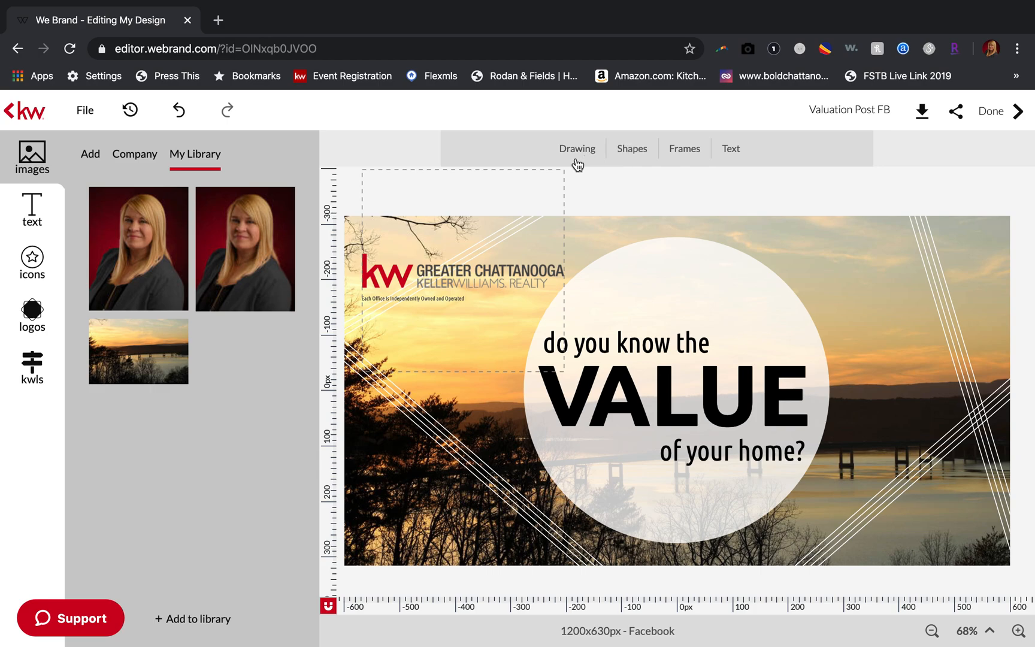
Undo twice to restore the kitchen background, then save the Valuation Post FB design
{"action": "left_click", "coordinate": [178, 120]}
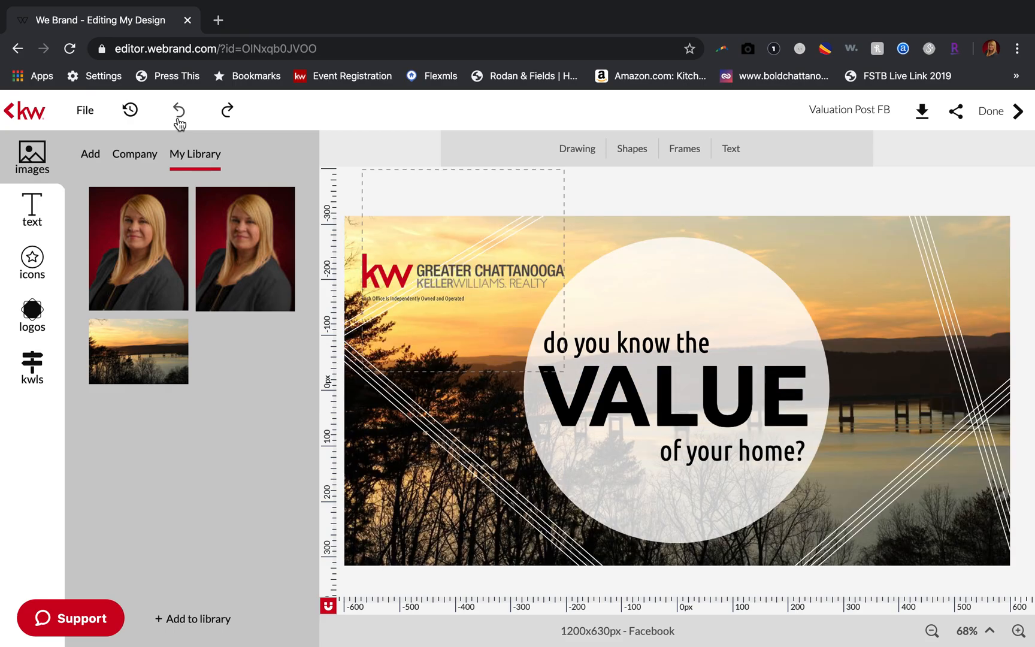
{"action": "left_click", "coordinate": [179, 119]}
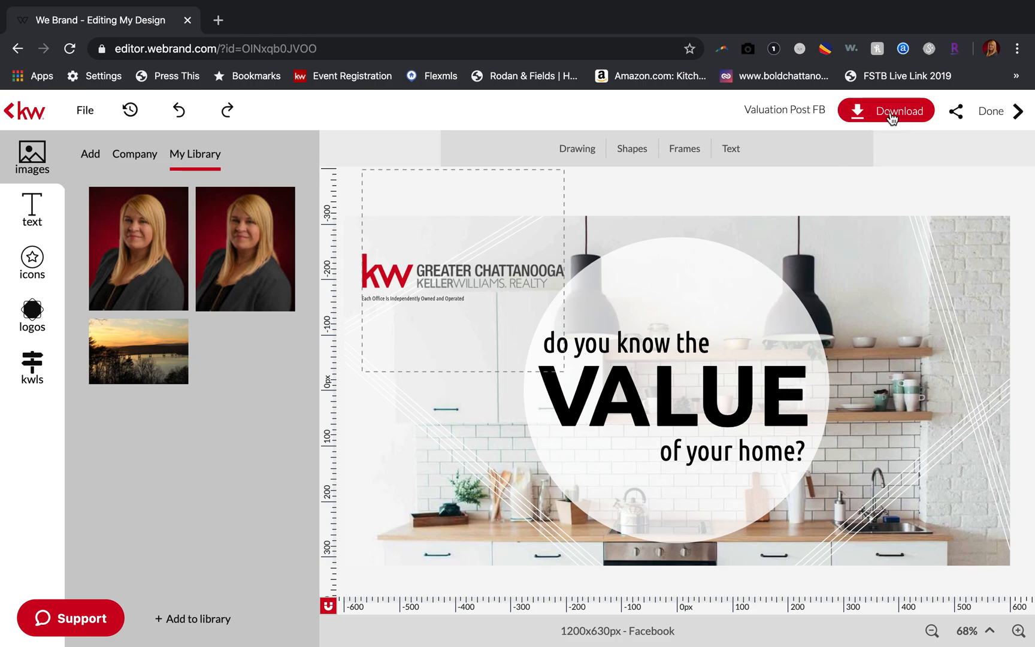
{"action": "left_click", "coordinate": [83, 110]}
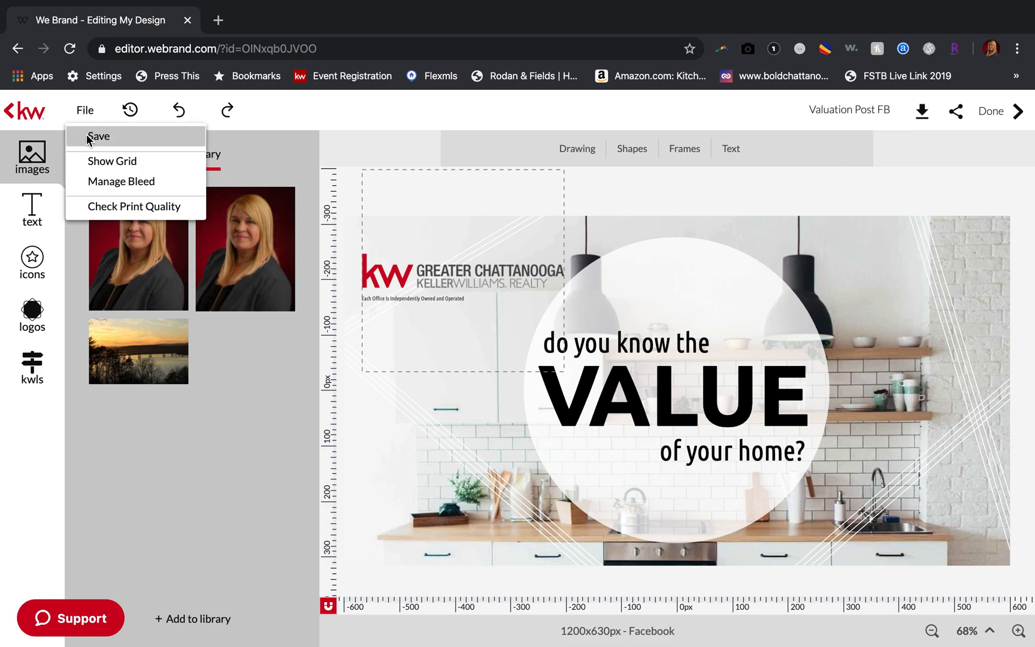
{"action": "left_click", "coordinate": [87, 134]}
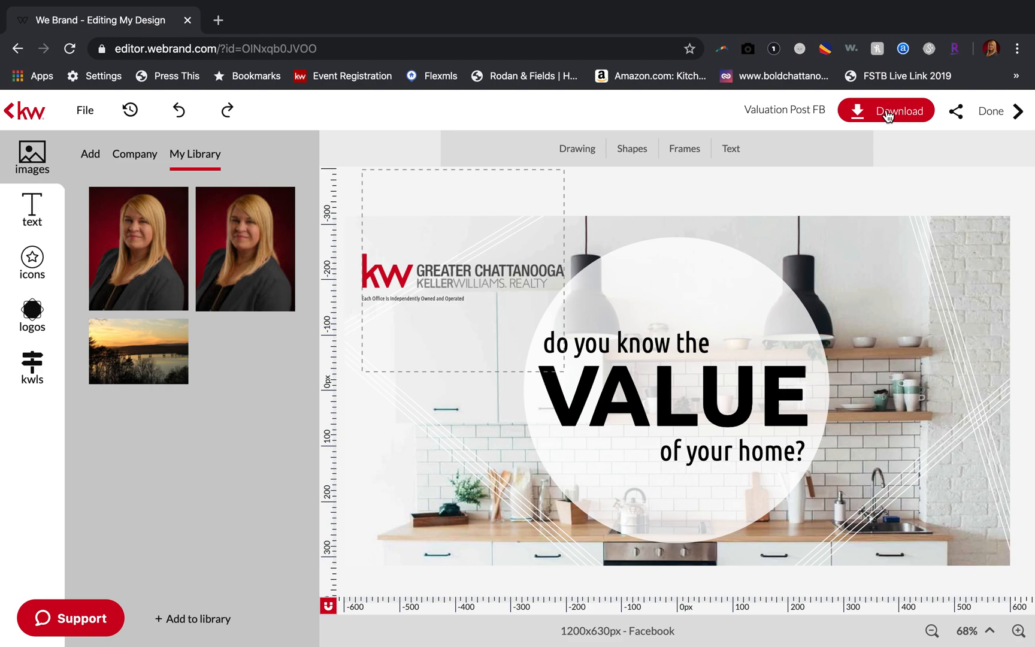
Show the Share panel with Facebook, Twitter, Pinterest and the design image link
{"action": "left_click", "coordinate": [955, 120]}
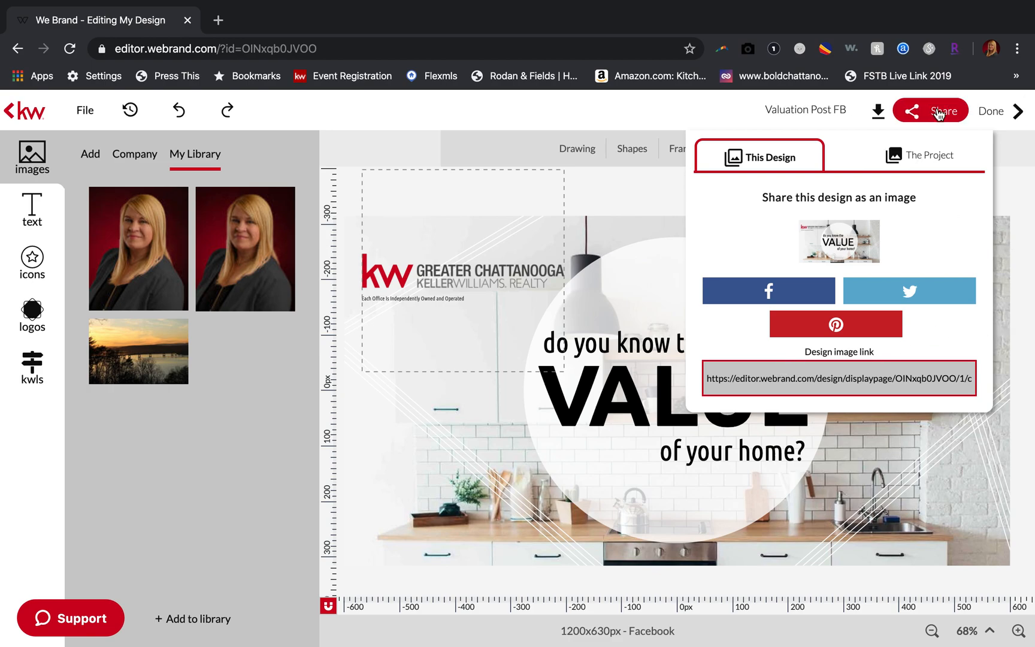
Open the Get JPEG/PNG/PDF download panel for Valuation Post FB
{"action": "left_click", "coordinate": [865, 114]}
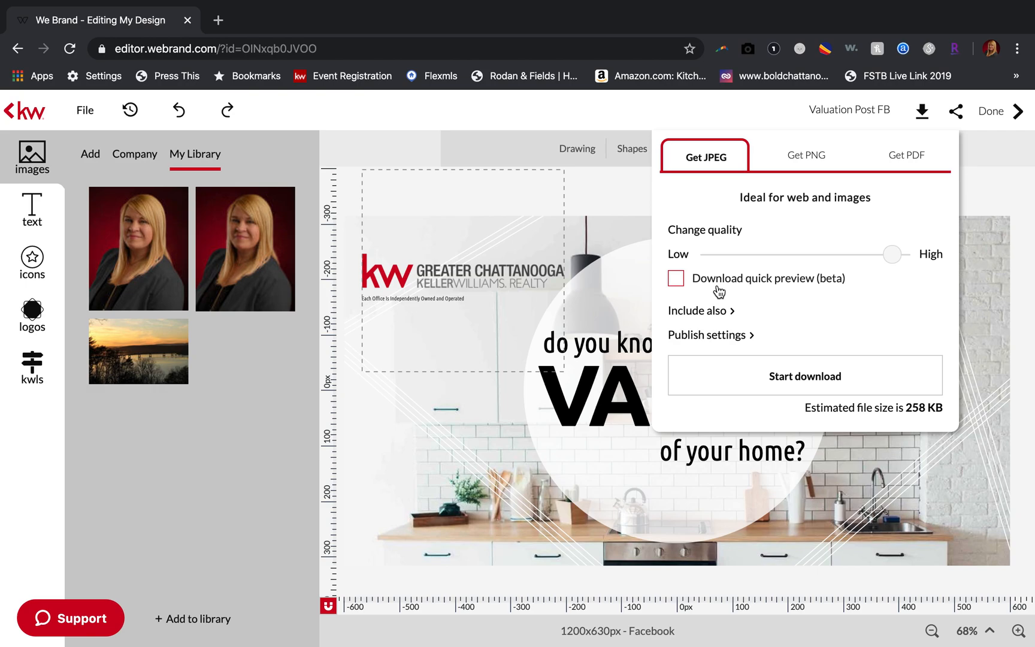
Set JPEG quality to High (100) and download Valuation Post FB
{"action": "left_click_drag", "start_coordinate": [892, 254], "coordinate": [923, 252]}
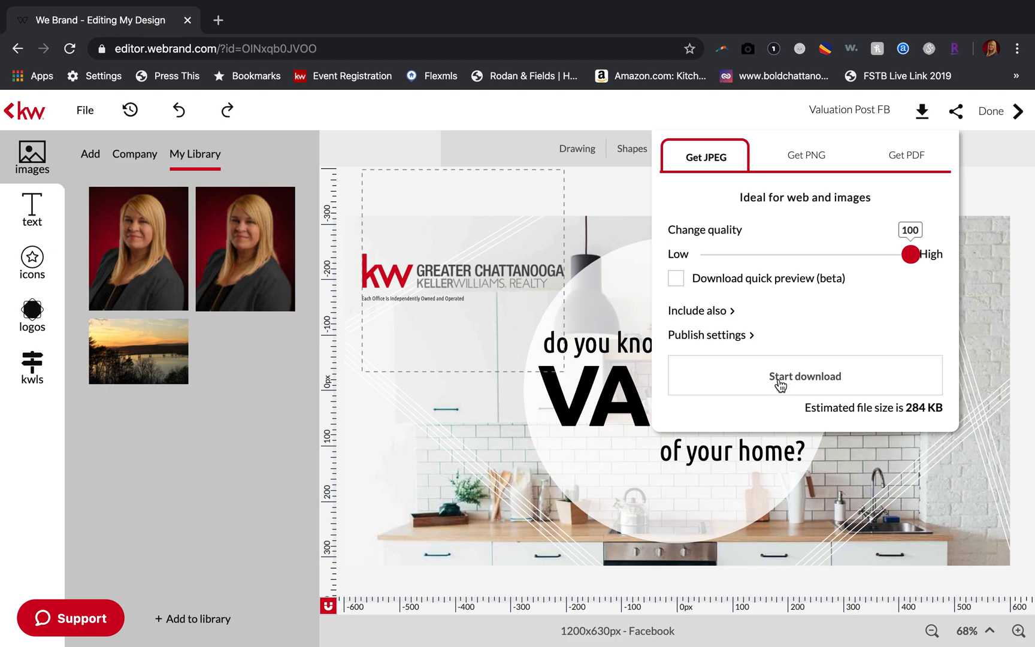
{"action": "left_click", "coordinate": [803, 376]}
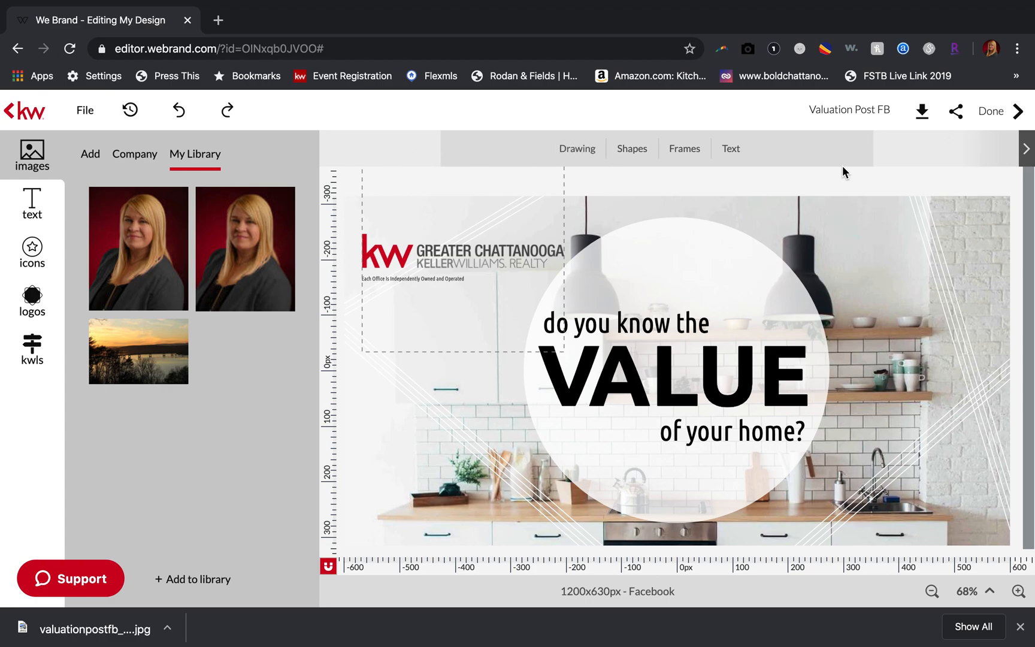
Leave the editor and return to the My Design Templates page
{"action": "left_click", "coordinate": [997, 113]}
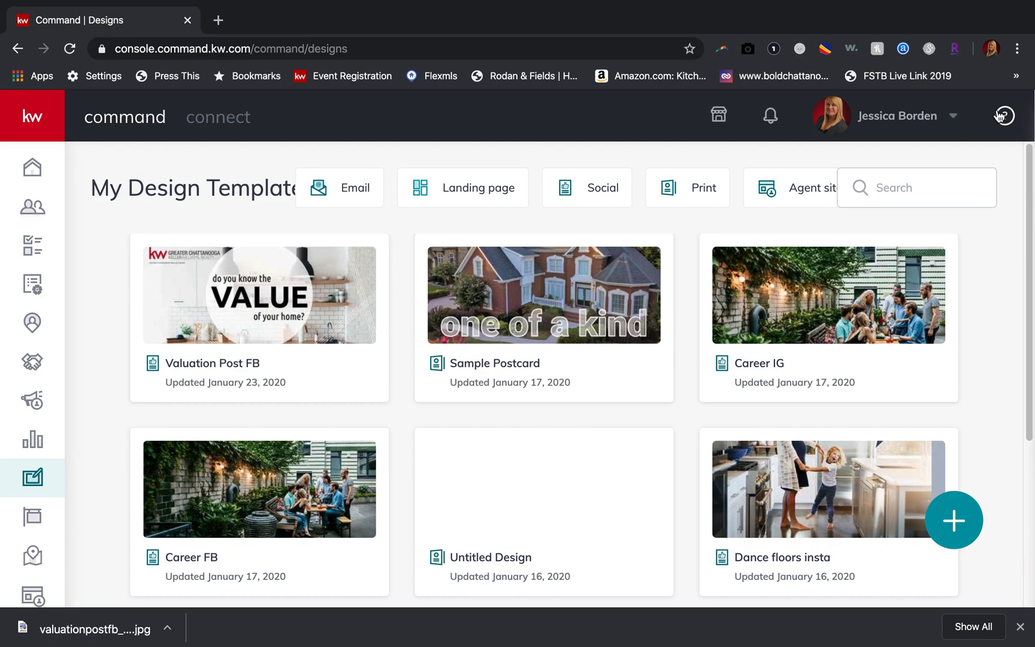
Open a new Chrome tab and enter facebook.com in the address bar
{"action": "left_click", "coordinate": [218, 20]}
{"action": "type", "text": "facebook.com"}
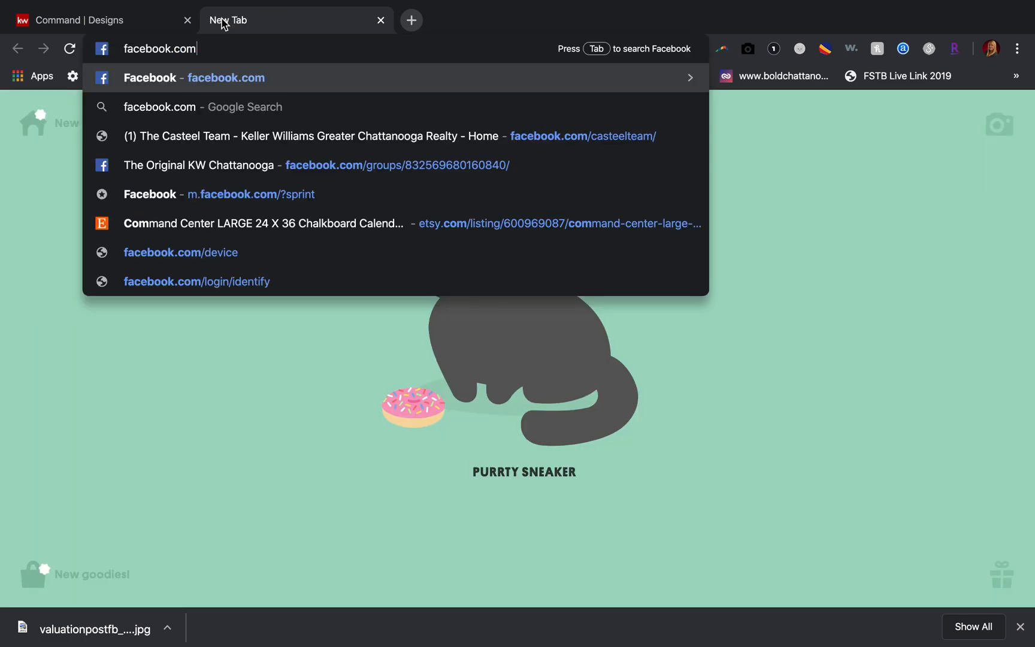